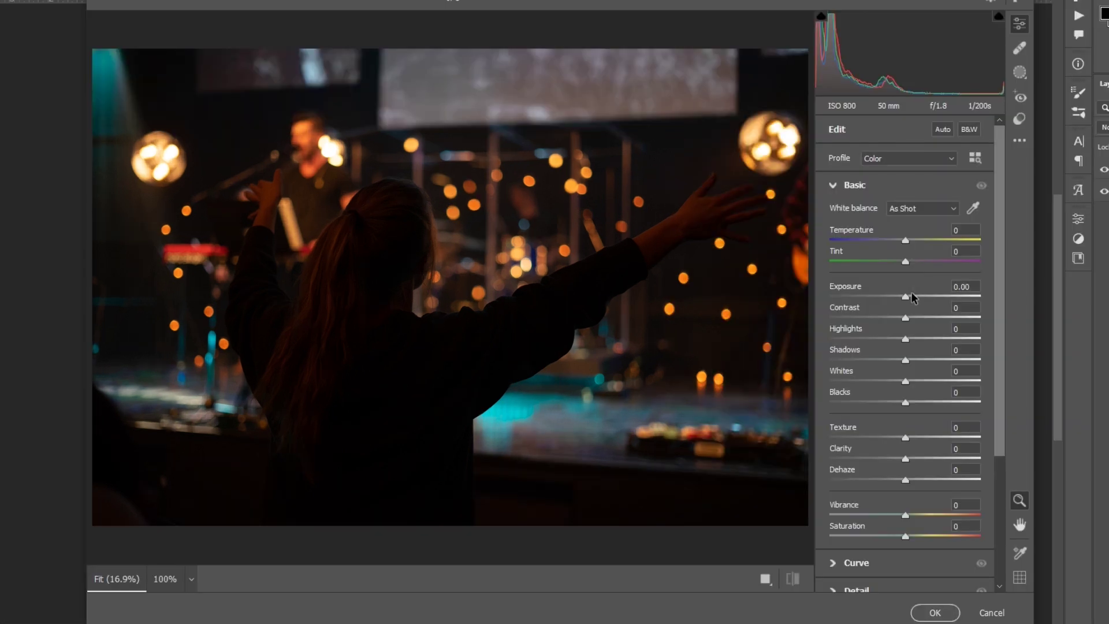
Set the photo's tone to Exposure +0.35, Contrast +30, Highlights -42, Shadows +98, Whites -100 and Blacks -25
{"action": "left_click_drag", "start_coordinate": [904, 297], "coordinate": [911, 300]}
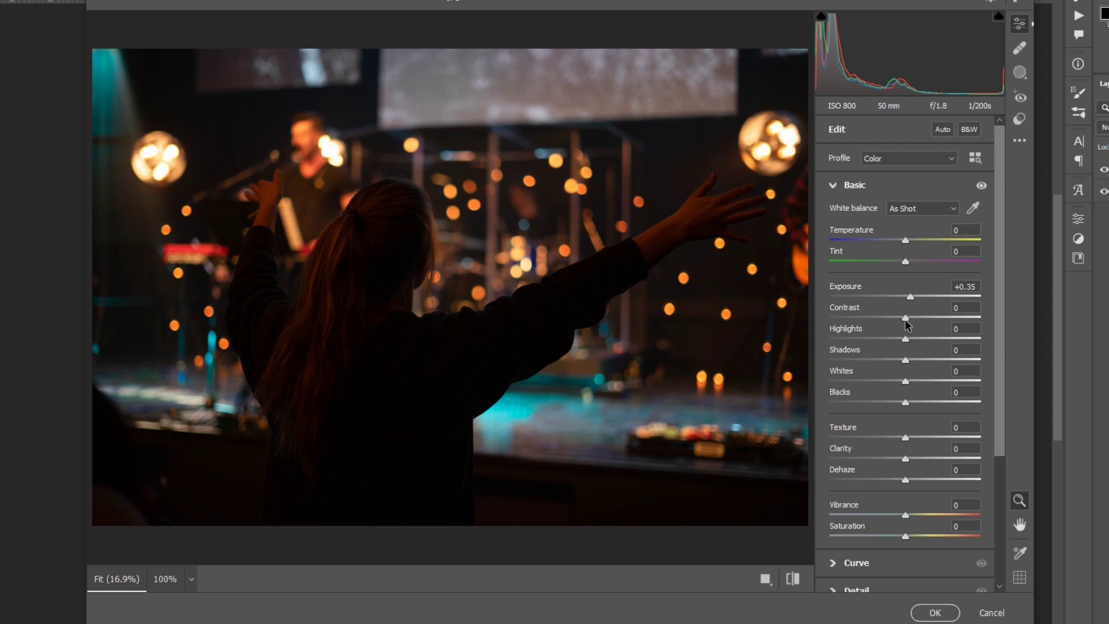
{"action": "left_click_drag", "start_coordinate": [905, 318], "coordinate": [928, 321]}
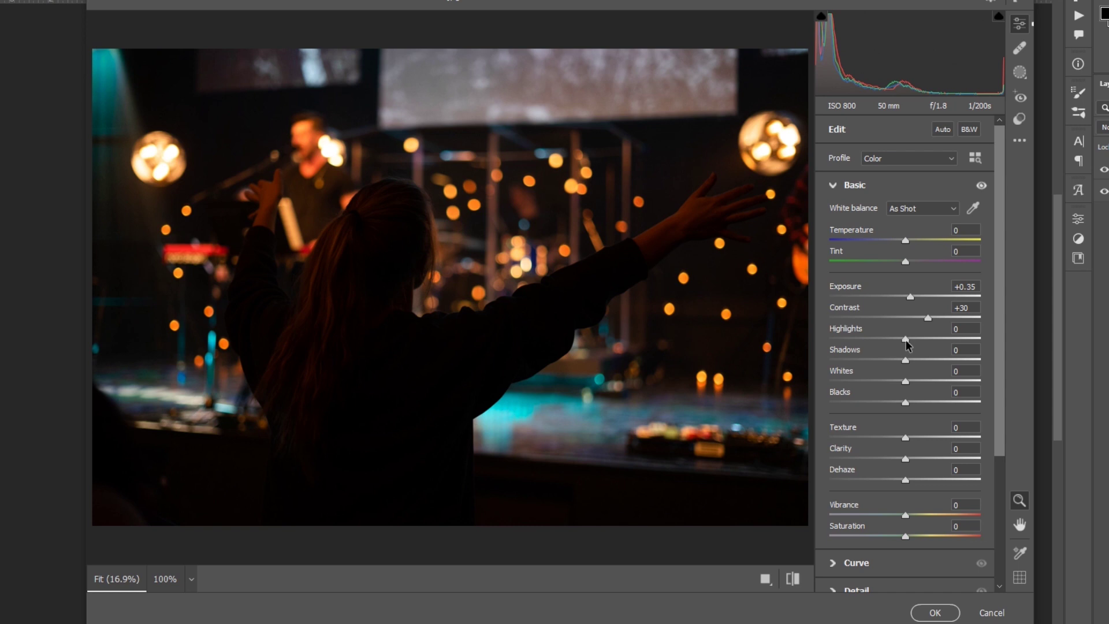
{"action": "left_click_drag", "start_coordinate": [906, 341], "coordinate": [874, 347]}
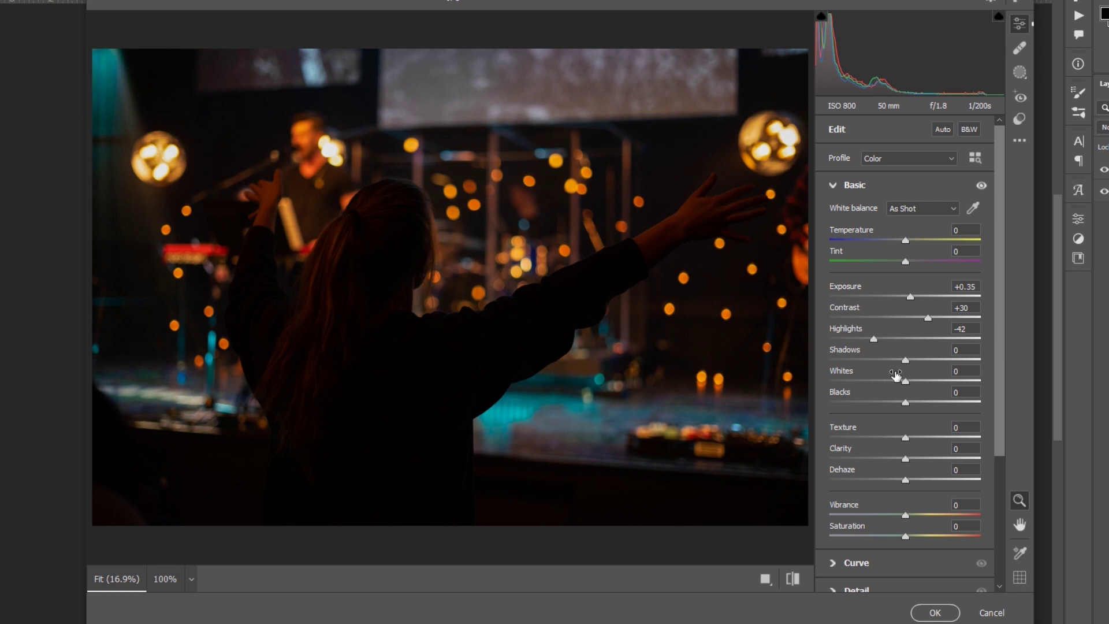
{"action": "left_click_drag", "start_coordinate": [907, 360], "coordinate": [982, 368]}
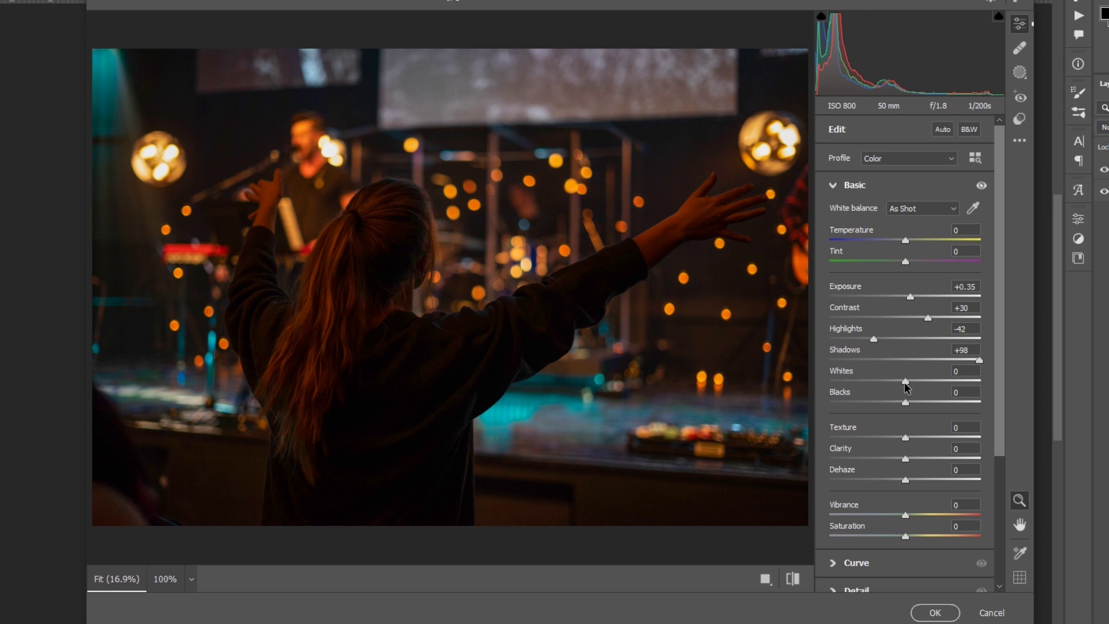
{"action": "left_click_drag", "start_coordinate": [905, 385], "coordinate": [812, 388]}
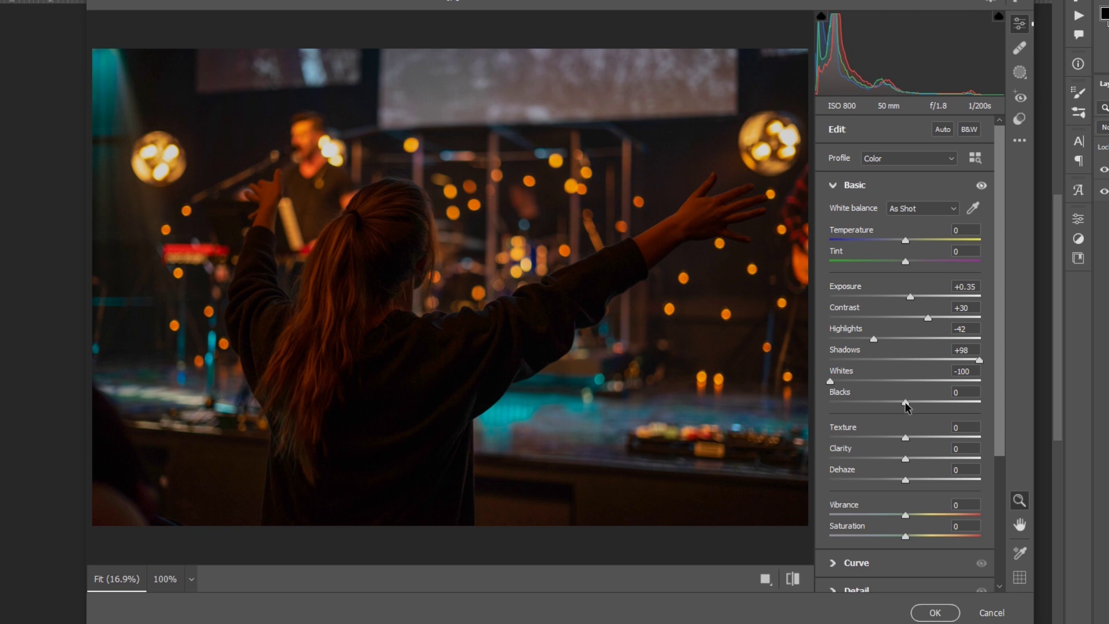
{"action": "left_click_drag", "start_coordinate": [905, 404], "coordinate": [887, 411]}
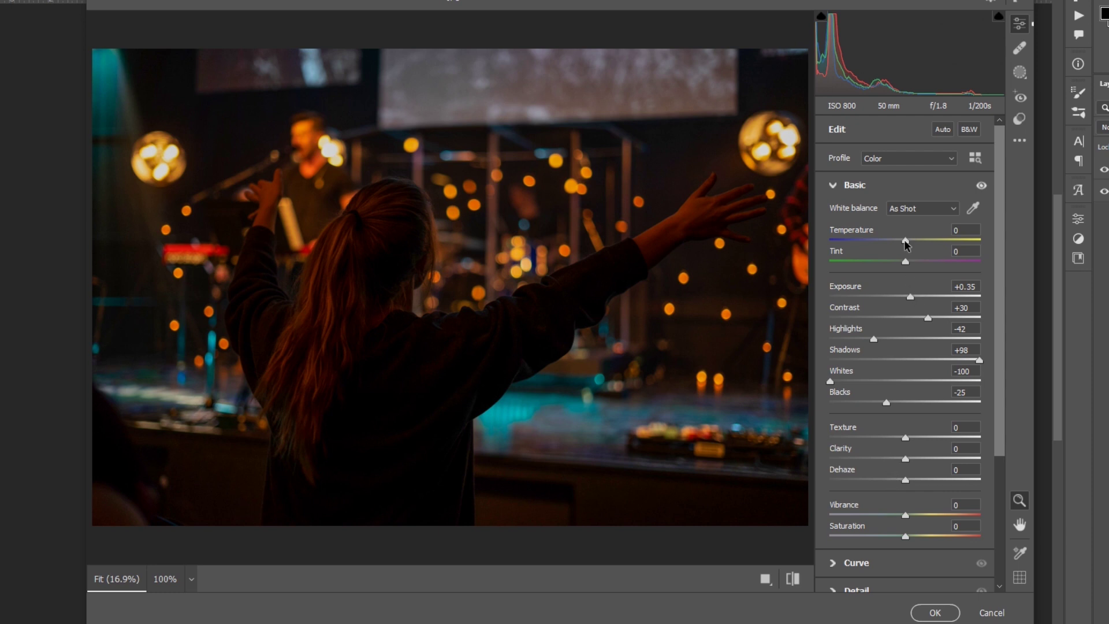
Set the white balance to Temperature +8 and Tint +39, with Texture -10, Clarity +13 and Dehaze +5
{"action": "left_click_drag", "start_coordinate": [905, 243], "coordinate": [913, 245]}
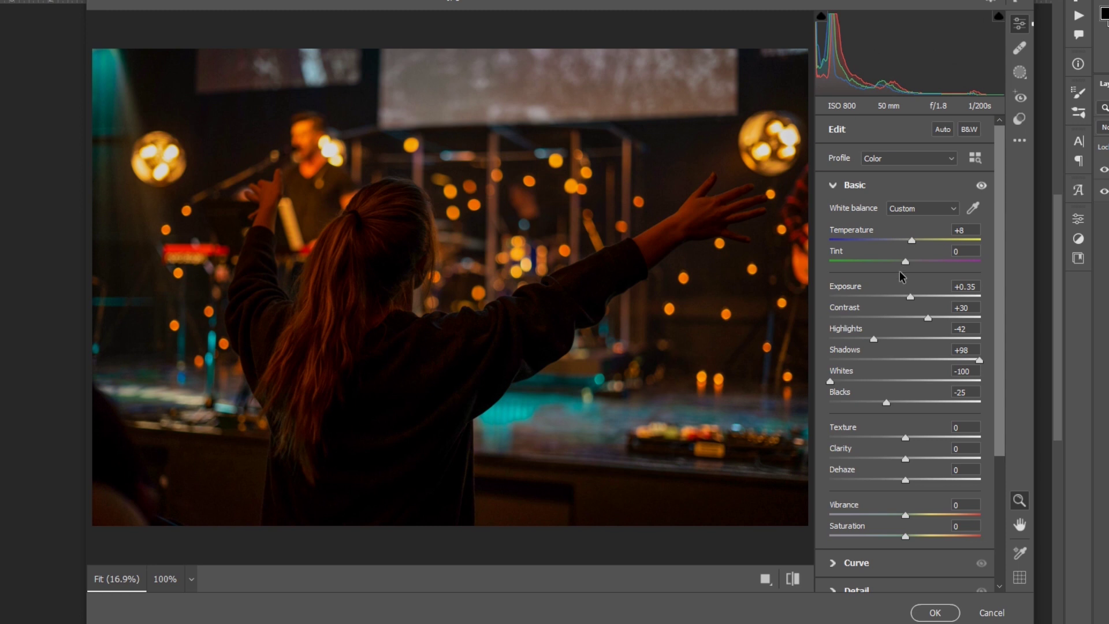
{"action": "left_click_drag", "start_coordinate": [904, 263], "coordinate": [936, 270]}
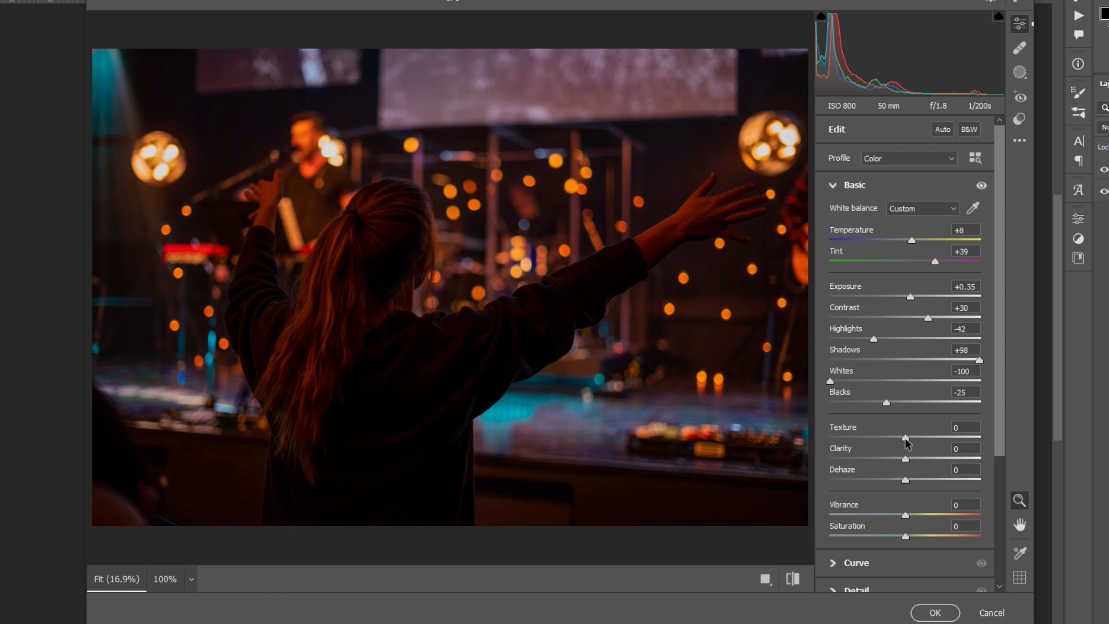
{"action": "left_click_drag", "start_coordinate": [905, 440], "coordinate": [915, 463]}
{"action": "left_click_drag", "start_coordinate": [905, 480], "coordinate": [909, 480]}
{"action": "left_click_drag", "start_coordinate": [895, 438], "coordinate": [897, 437]}
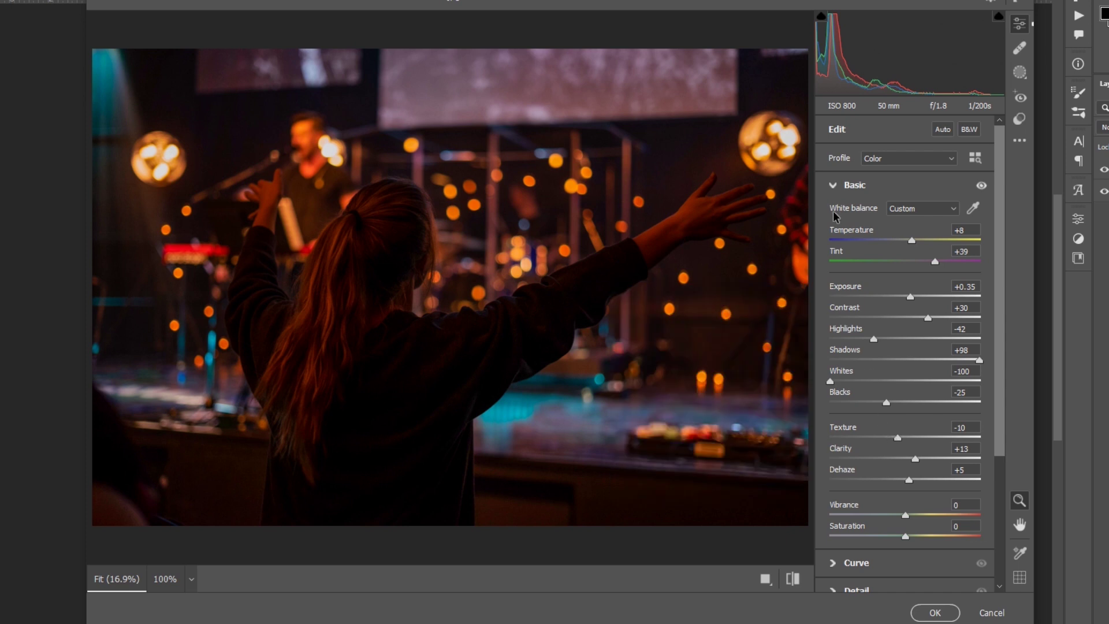
{"action": "left_click", "coordinate": [833, 185]}
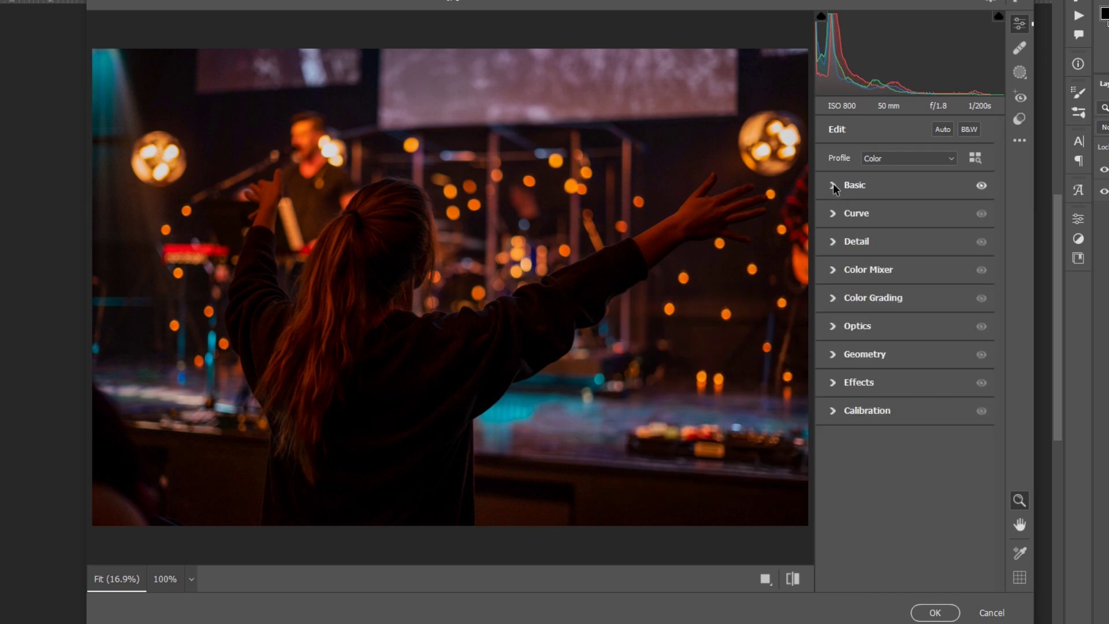
Add shadow, midtone and highlight points at the grid quarters of the main point curve and lift its black point to output 10
{"action": "left_click", "coordinate": [833, 213]}
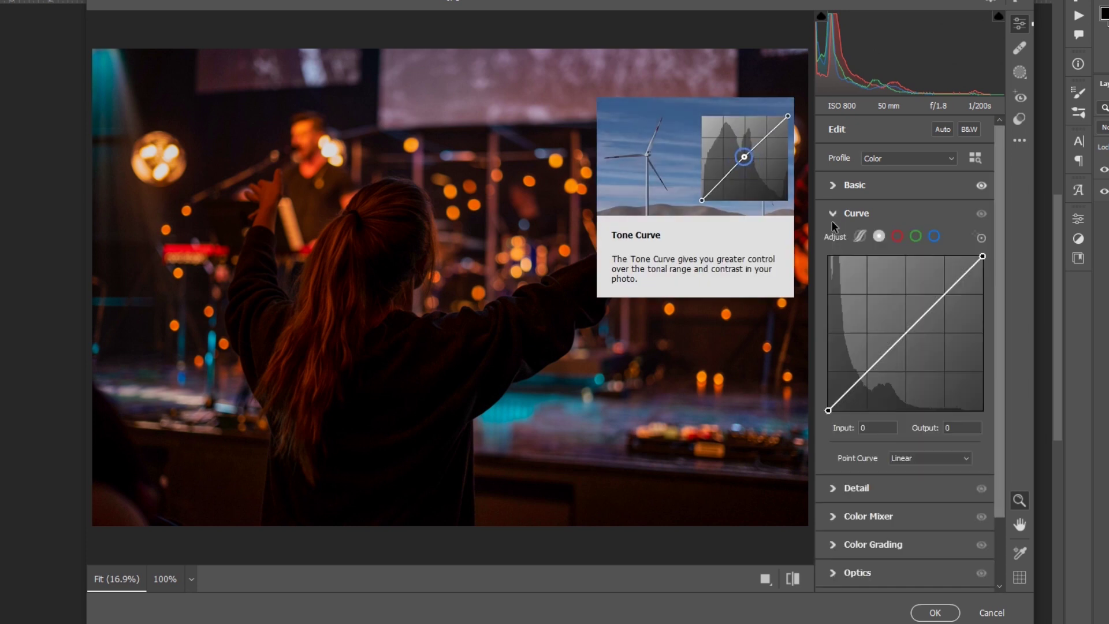
{"action": "left_click", "coordinate": [866, 373]}
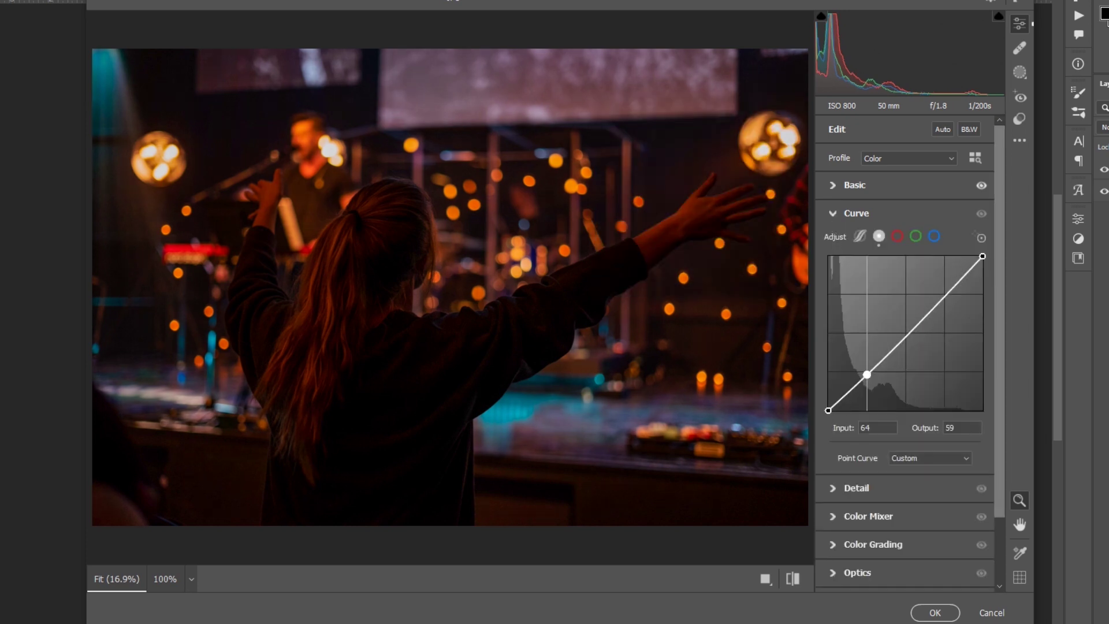
{"action": "left_click", "coordinate": [905, 335]}
{"action": "left_click", "coordinate": [946, 294]}
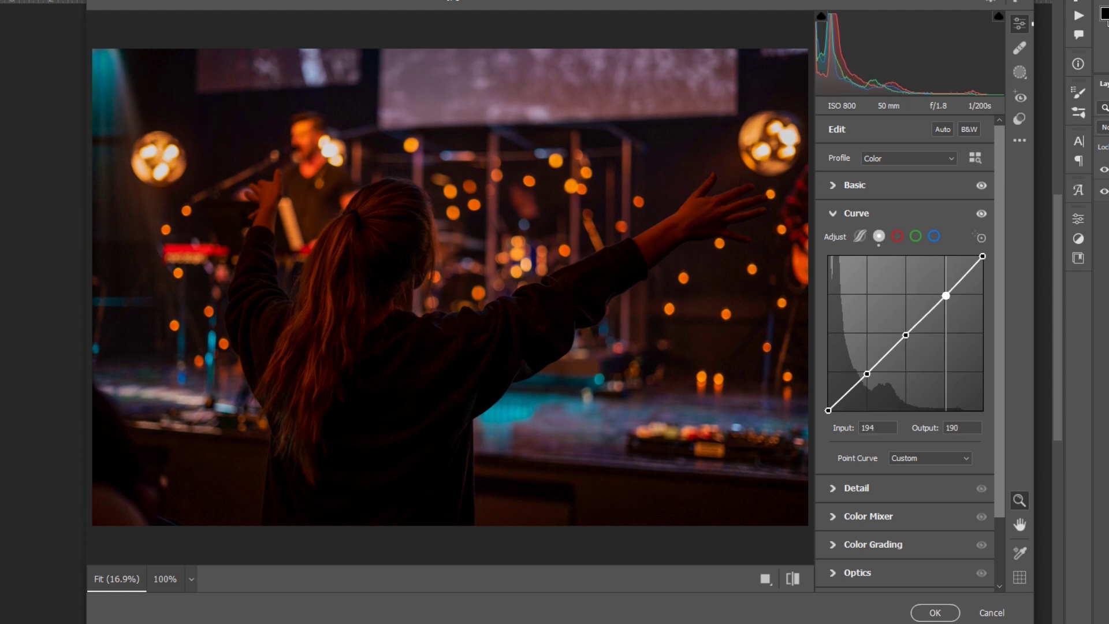
{"action": "left_click_drag", "start_coordinate": [828, 410], "coordinate": [828, 404]}
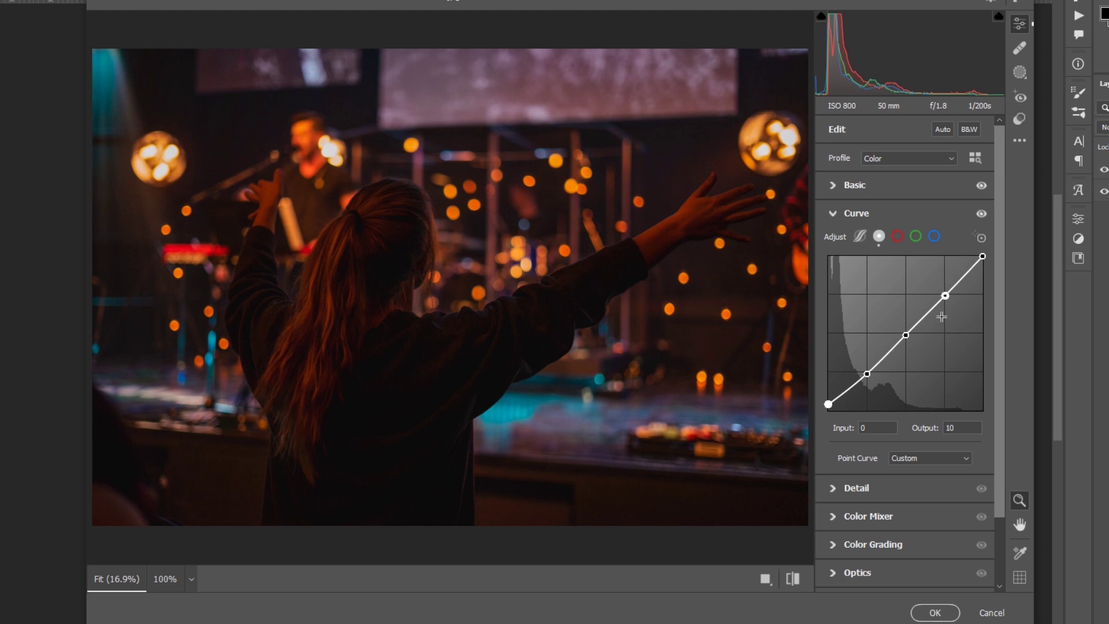
{"action": "mouse_move", "coordinate": [945, 296]}
{"action": "left_mouse_down"}
{"action": "mouse_move", "coordinate": [933, 296]}
{"action": "mouse_move", "coordinate": [942, 295]}
{"action": "left_mouse_up"}
On the blue channel curve, add a quarter-tone shadow point, lift the black point to output 15 and add a highlight point at input 190, output 194
{"action": "left_click", "coordinate": [933, 235]}
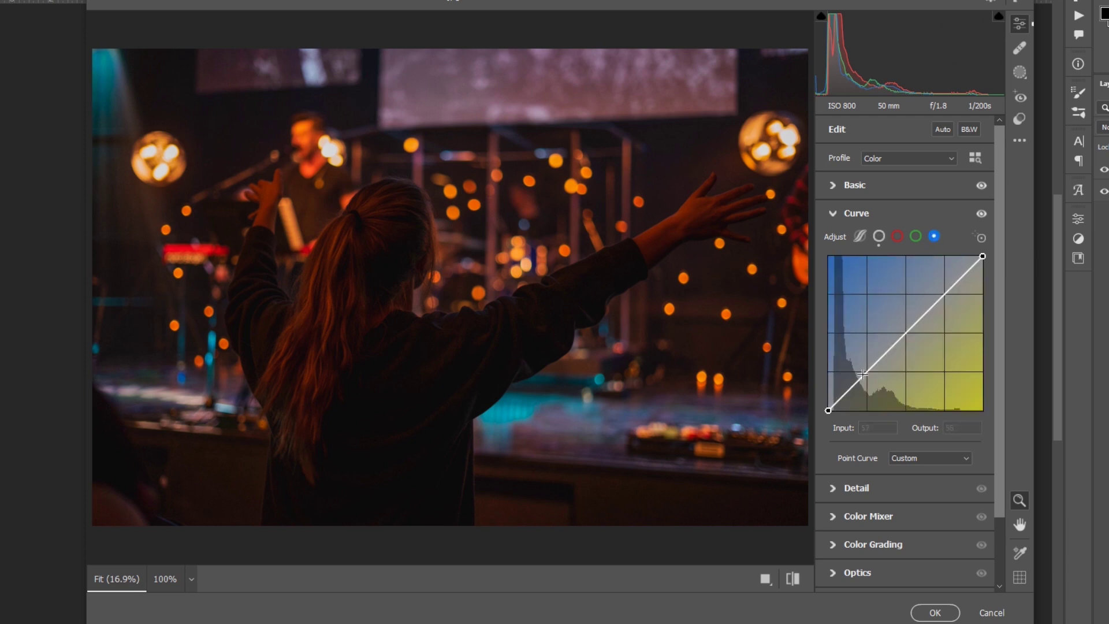
{"action": "left_click_drag", "start_coordinate": [866, 373], "coordinate": [868, 372]}
{"action": "left_click_drag", "start_coordinate": [828, 410], "coordinate": [828, 401]}
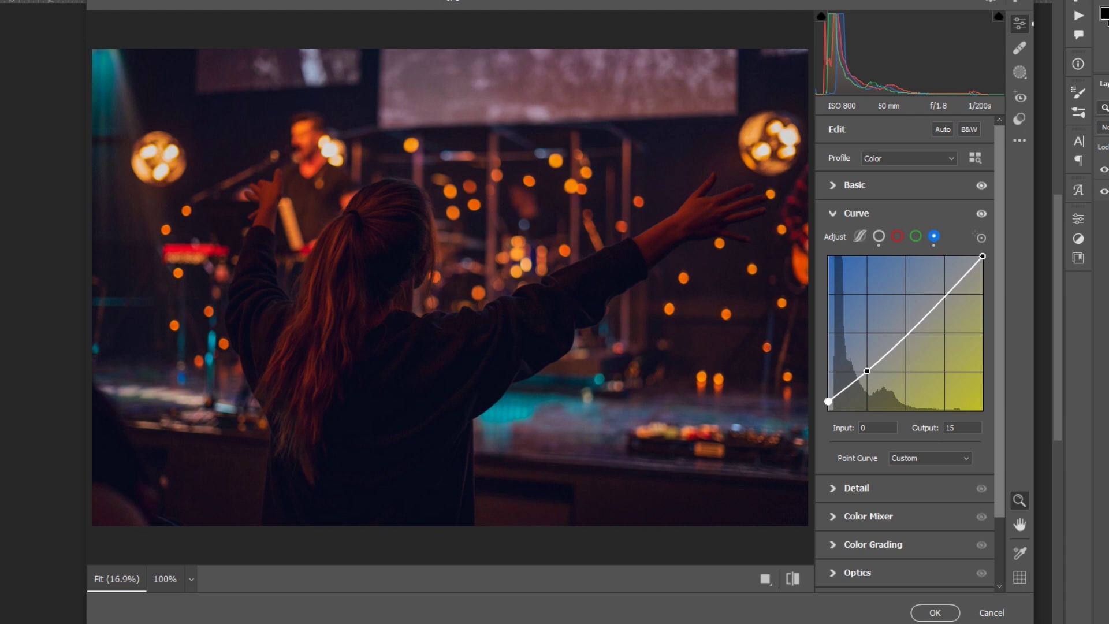
{"action": "left_click", "coordinate": [942, 293]}
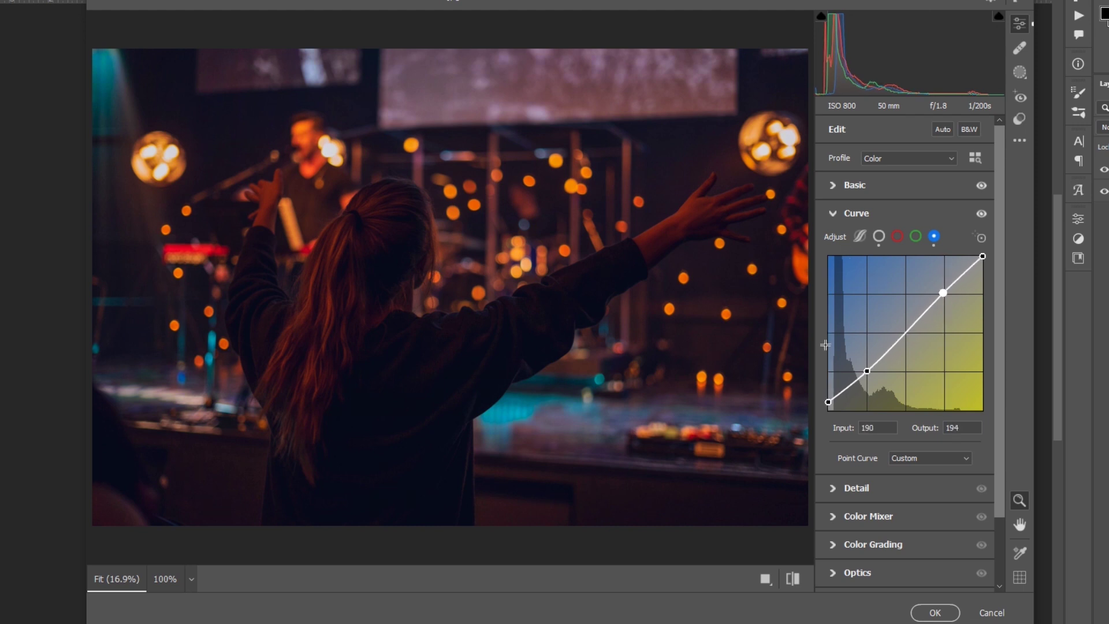
{"action": "left_click", "coordinate": [833, 214]}
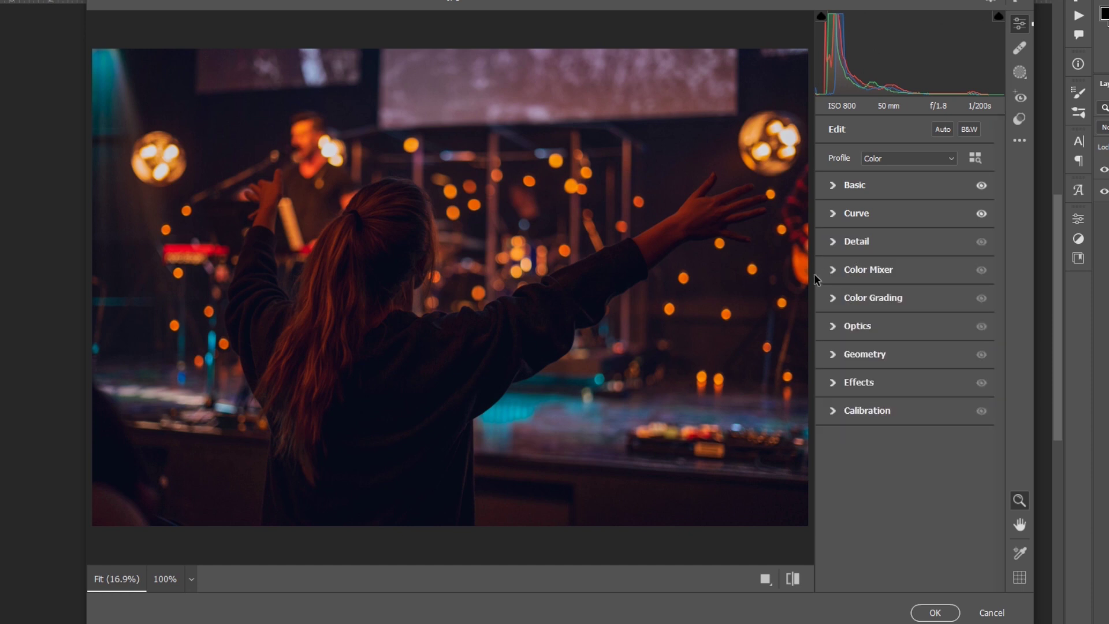
Moderately increase the photo's Sharpening, Noise Reduction and Color Noise Reduction
{"action": "left_click", "coordinate": [833, 242]}
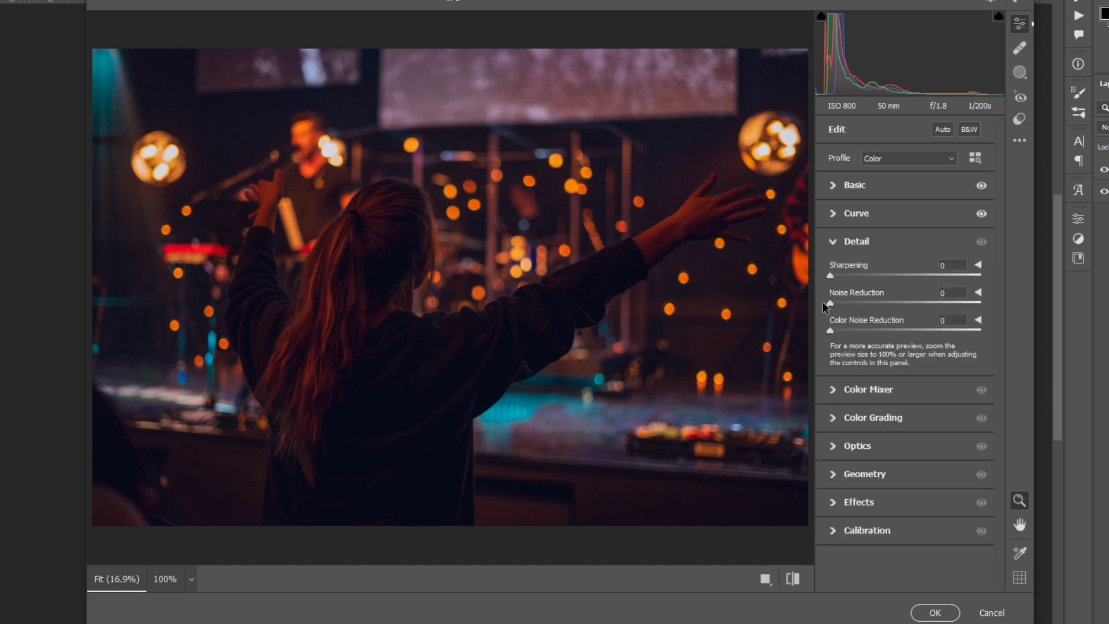
{"action": "left_click_drag", "start_coordinate": [833, 275], "coordinate": [854, 281]}
{"action": "left_click_drag", "start_coordinate": [830, 304], "coordinate": [847, 303]}
{"action": "left_click_drag", "start_coordinate": [847, 334], "coordinate": [859, 335]}
{"action": "left_click", "coordinate": [833, 241]}
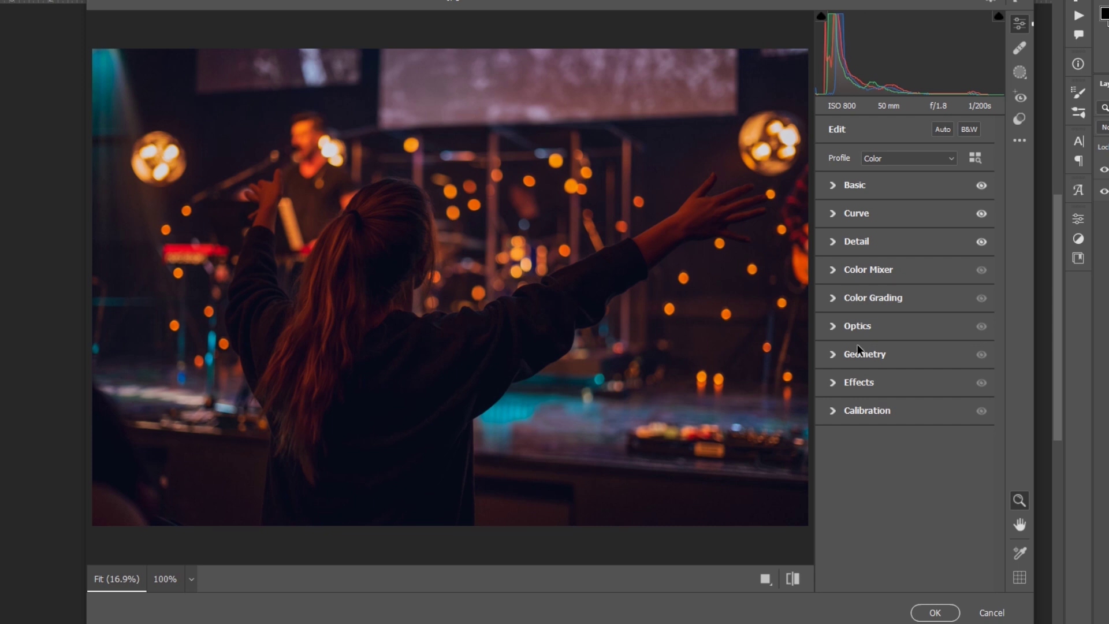
Calibrate the colors with Red Primary Hue -3, Blue Primary Hue -37 and Blue Primary Saturation +58
{"action": "left_click", "coordinate": [832, 411]}
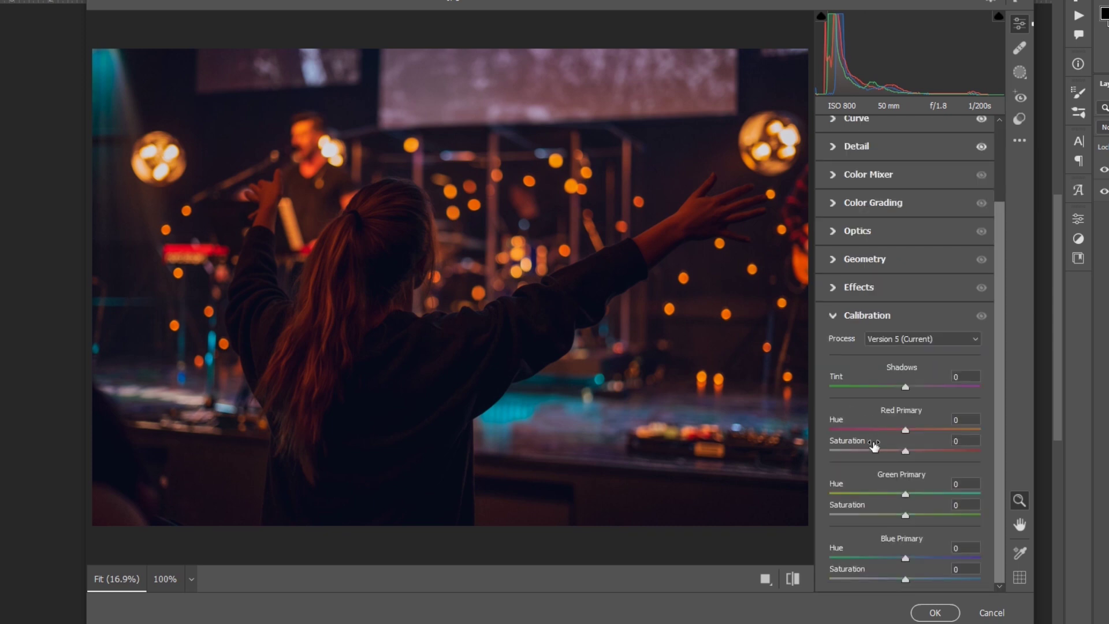
{"action": "mouse_move", "coordinate": [905, 433]}
{"action": "left_mouse_down"}
{"action": "mouse_move", "coordinate": [842, 428]}
{"action": "mouse_move", "coordinate": [901, 417]}
{"action": "mouse_move", "coordinate": [903, 438]}
{"action": "left_mouse_up"}
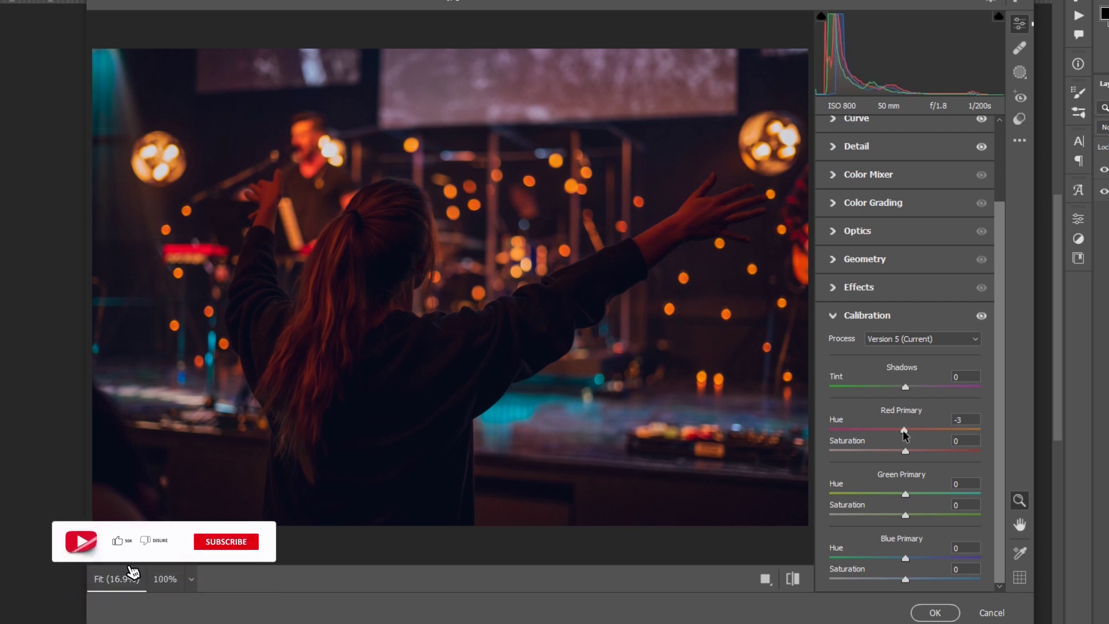
{"action": "left_click_drag", "start_coordinate": [904, 558], "coordinate": [855, 558]}
{"action": "left_click_drag", "start_coordinate": [910, 580], "coordinate": [949, 579]}
{"action": "mouse_move", "coordinate": [854, 558]}
{"action": "left_mouse_down"}
{"action": "mouse_move", "coordinate": [881, 562]}
{"action": "mouse_move", "coordinate": [876, 554]}
{"action": "left_mouse_up"}
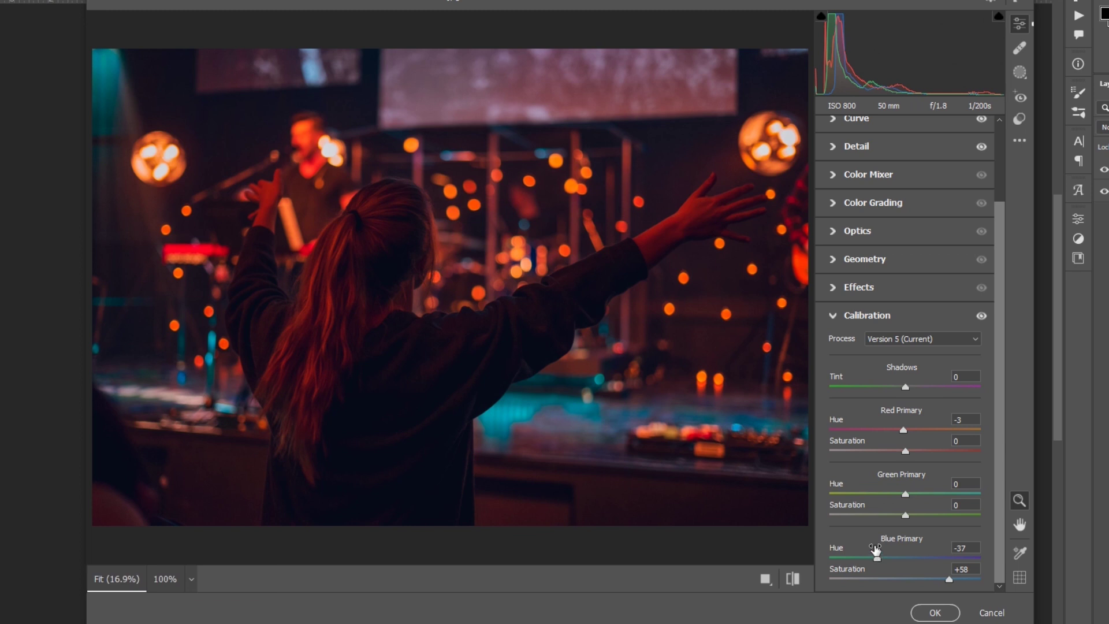
{"action": "left_click", "coordinate": [832, 316]}
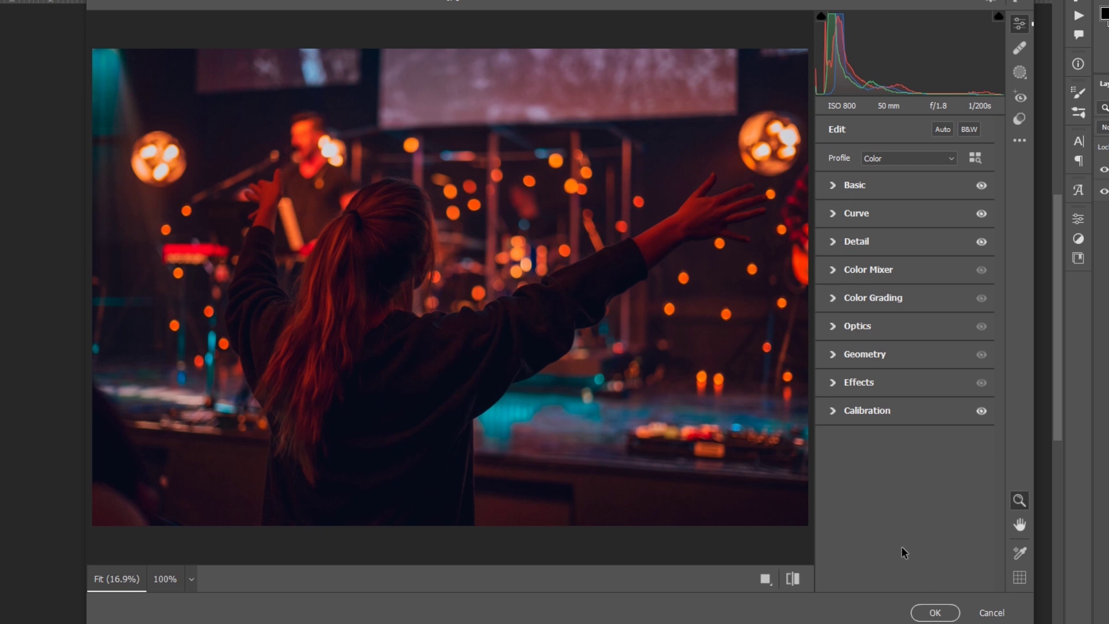
Set the Color Mixer hues to Reds -6, Oranges -20, Yellows -100, Greens -100 and Aquas -41, and lower the Magentas hue slightly
{"action": "left_click", "coordinate": [836, 270]}
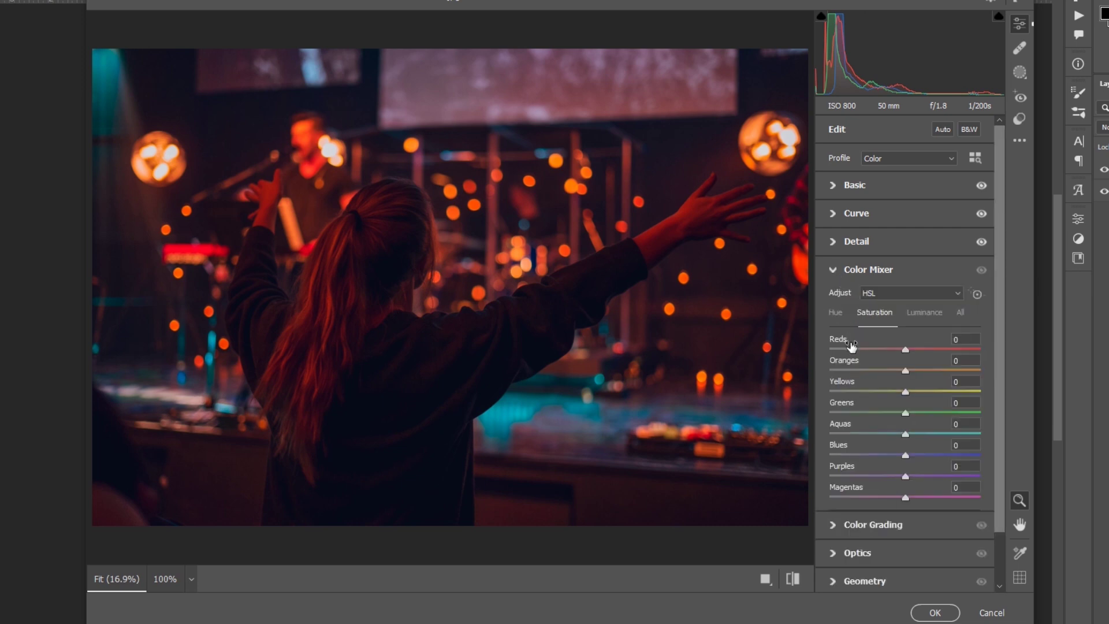
{"action": "left_click", "coordinate": [838, 313]}
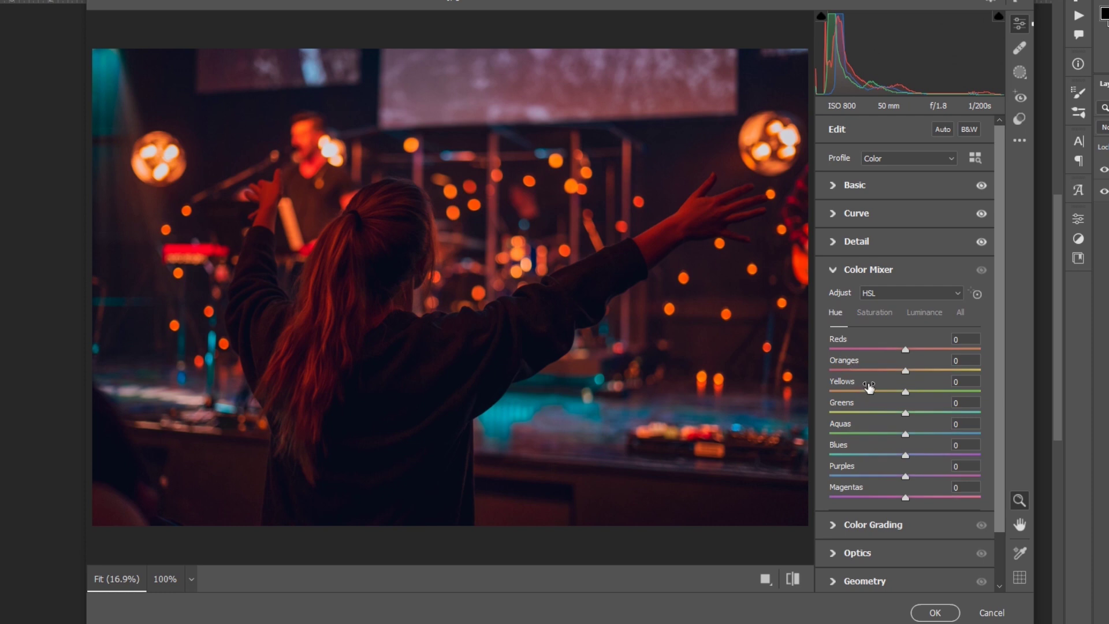
{"action": "left_click_drag", "start_coordinate": [905, 352], "coordinate": [899, 349]}
{"action": "left_click_drag", "start_coordinate": [905, 372], "coordinate": [891, 377]}
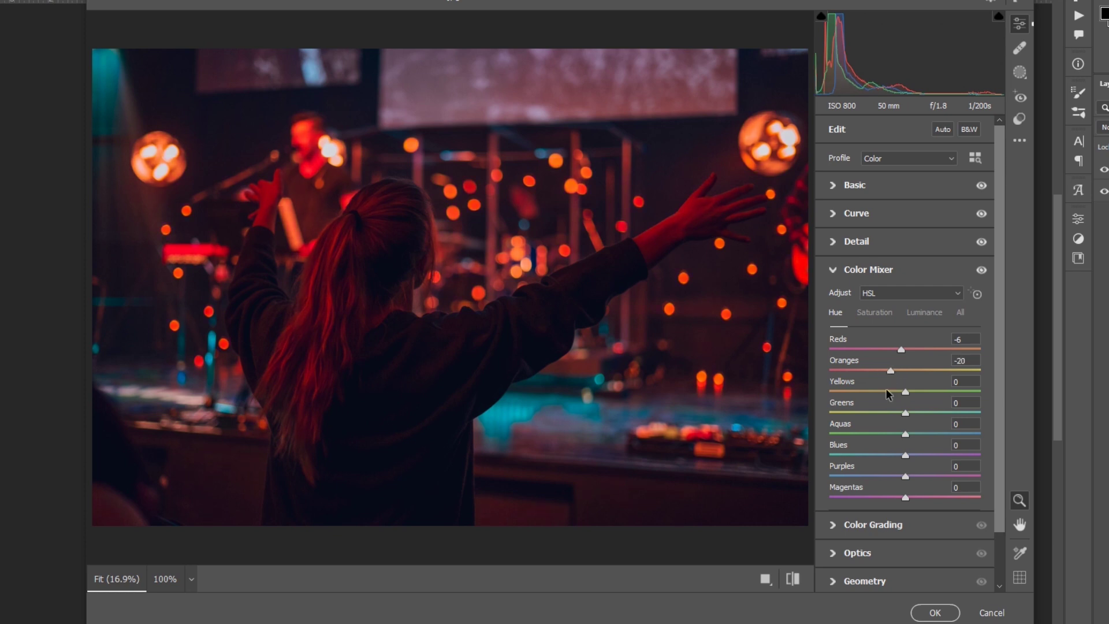
{"action": "left_click_drag", "start_coordinate": [906, 397], "coordinate": [831, 397]}
{"action": "left_click_drag", "start_coordinate": [902, 427], "coordinate": [832, 414]}
{"action": "left_click_drag", "start_coordinate": [905, 434], "coordinate": [874, 442]}
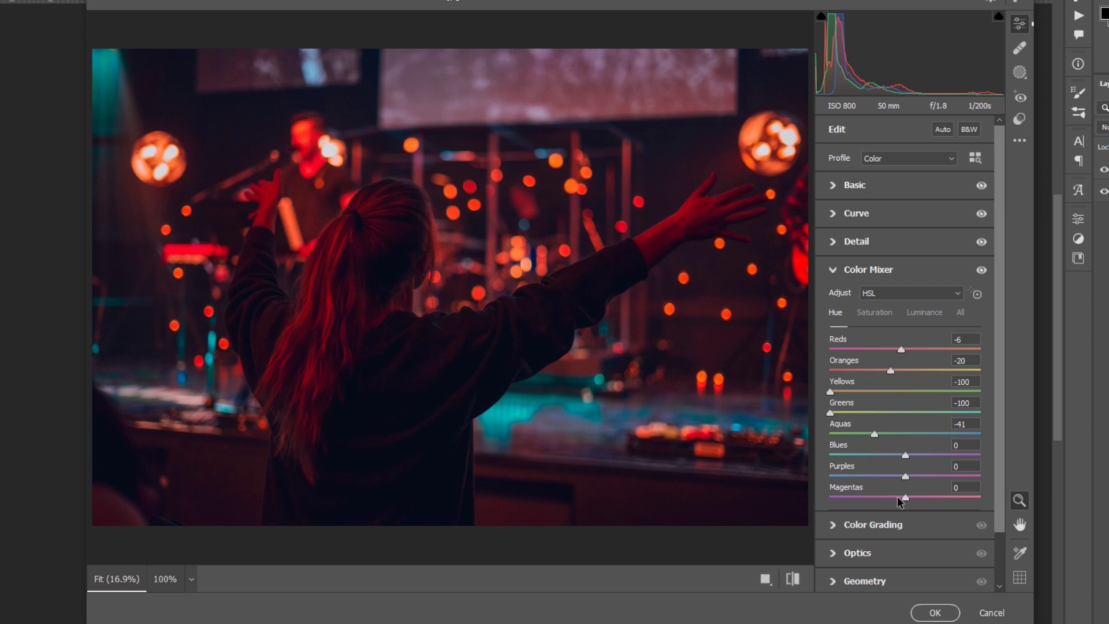
{"action": "left_click_drag", "start_coordinate": [902, 497], "coordinate": [888, 500]}
Set the Color Mixer saturation to Reds +14, Oranges -13, Yellows +21, Greens -60, Aquas -30, Blues +36, Purples -61 and Magentas -45
{"action": "left_click", "coordinate": [873, 313]}
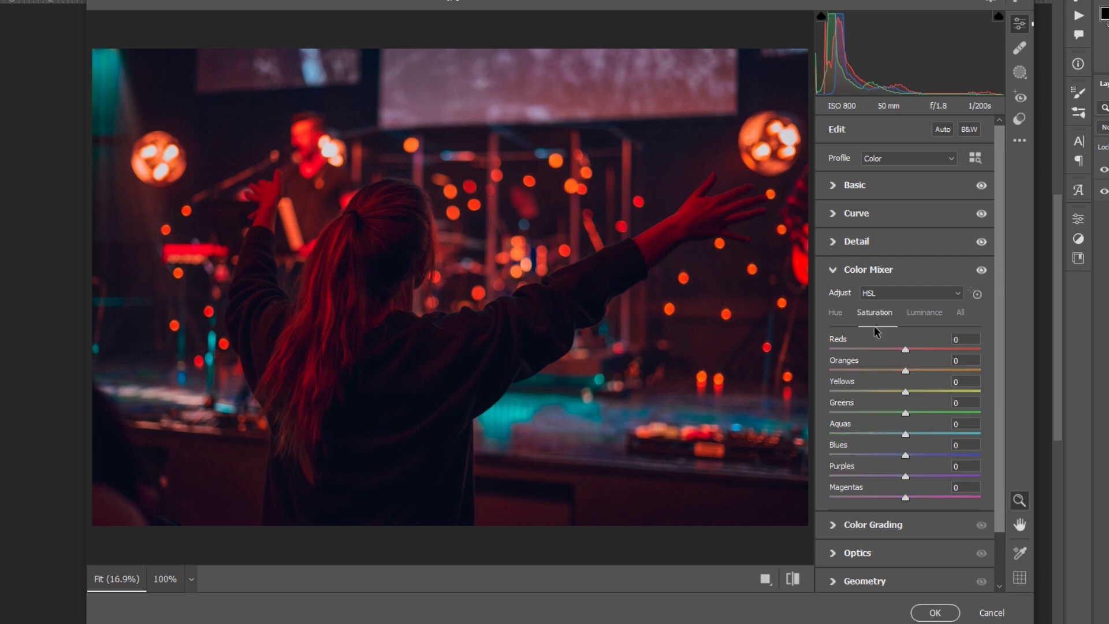
{"action": "left_click_drag", "start_coordinate": [904, 350], "coordinate": [914, 350]}
{"action": "left_click_drag", "start_coordinate": [903, 378], "coordinate": [894, 372]}
{"action": "left_click_drag", "start_coordinate": [905, 392], "coordinate": [922, 392]}
{"action": "left_click_drag", "start_coordinate": [903, 413], "coordinate": [860, 413]}
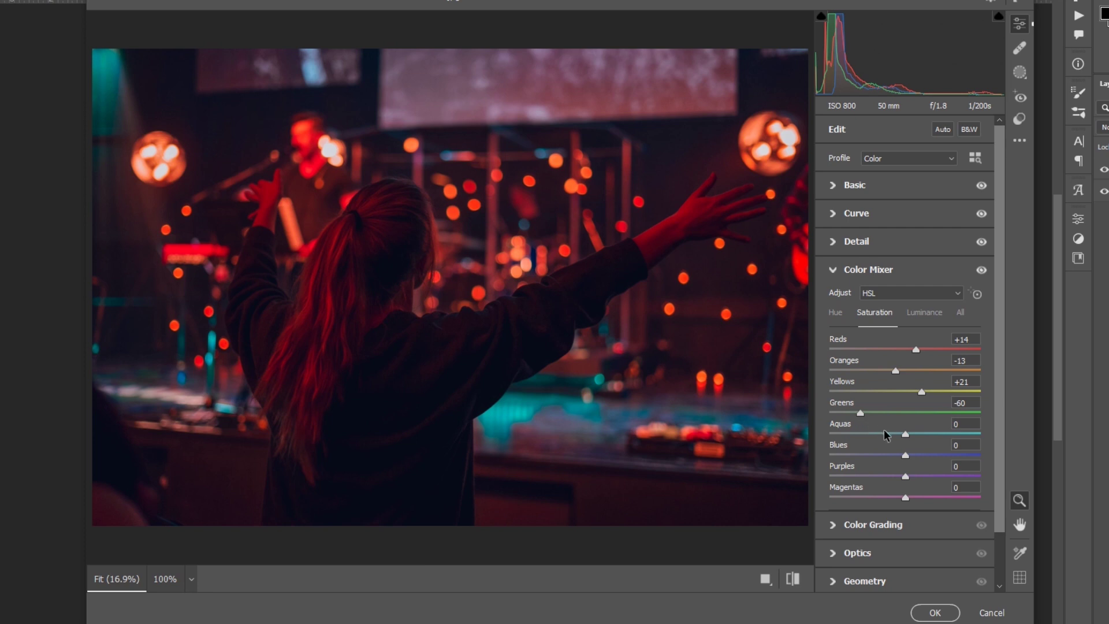
{"action": "left_click_drag", "start_coordinate": [905, 440], "coordinate": [883, 446]}
{"action": "left_click_drag", "start_coordinate": [905, 456], "coordinate": [933, 462]}
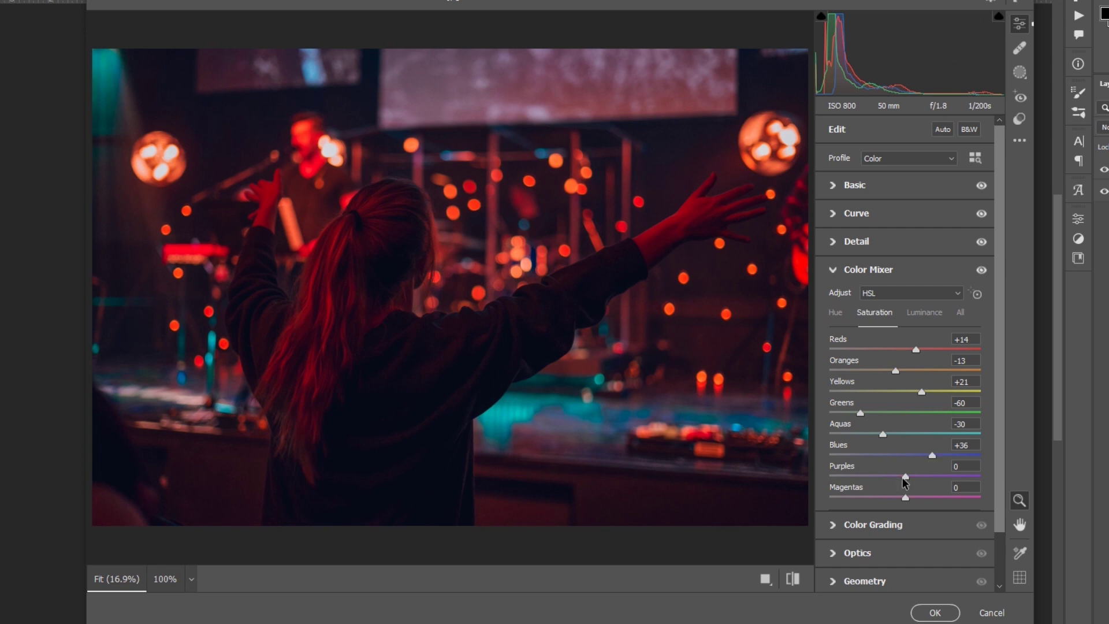
{"action": "left_click_drag", "start_coordinate": [903, 478], "coordinate": [860, 479]}
{"action": "left_click_drag", "start_coordinate": [906, 498], "coordinate": [872, 507]}
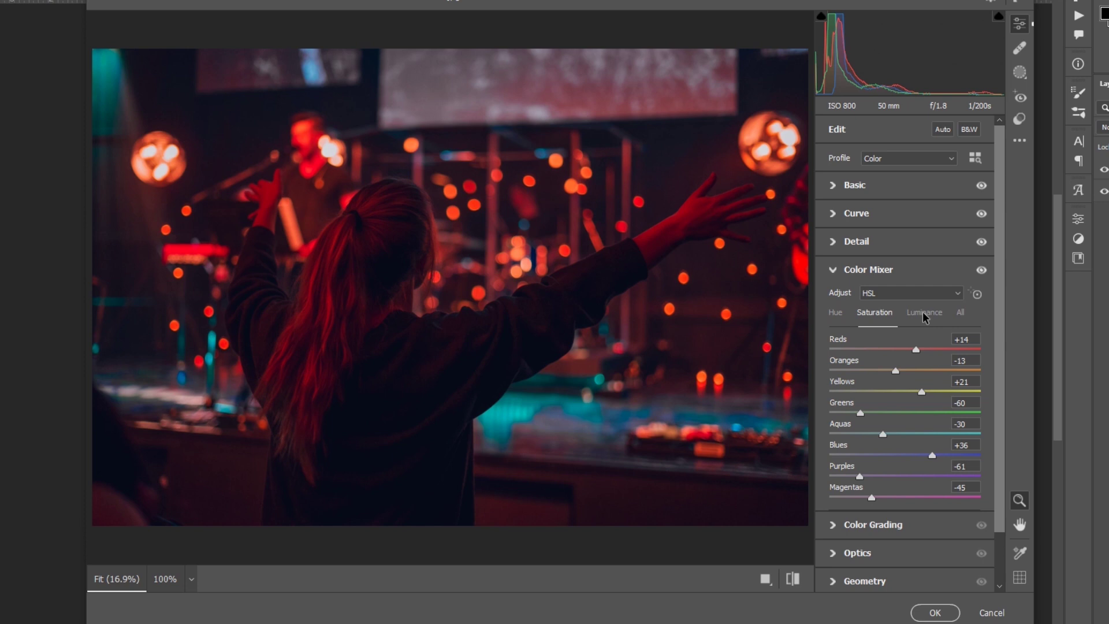
Set the Color Mixer luminance to Reds -6, Oranges +19, Yellows +30, Greens +23, Aquas -32, Blues -41, Purples -21 and Magentas -36
{"action": "left_click", "coordinate": [925, 318]}
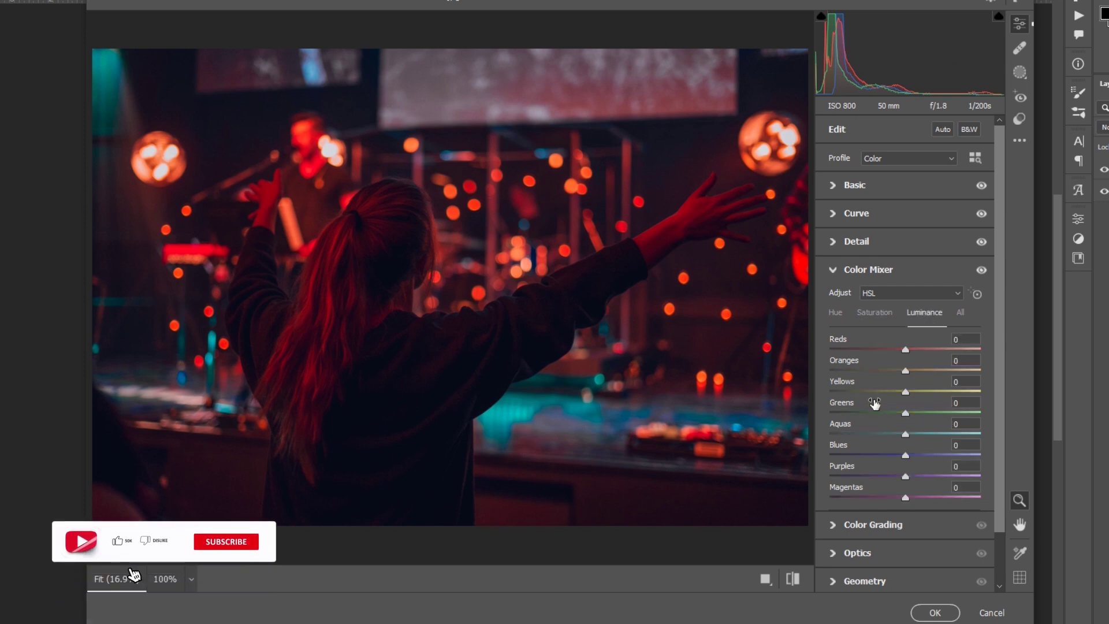
{"action": "left_click_drag", "start_coordinate": [905, 349], "coordinate": [900, 354]}
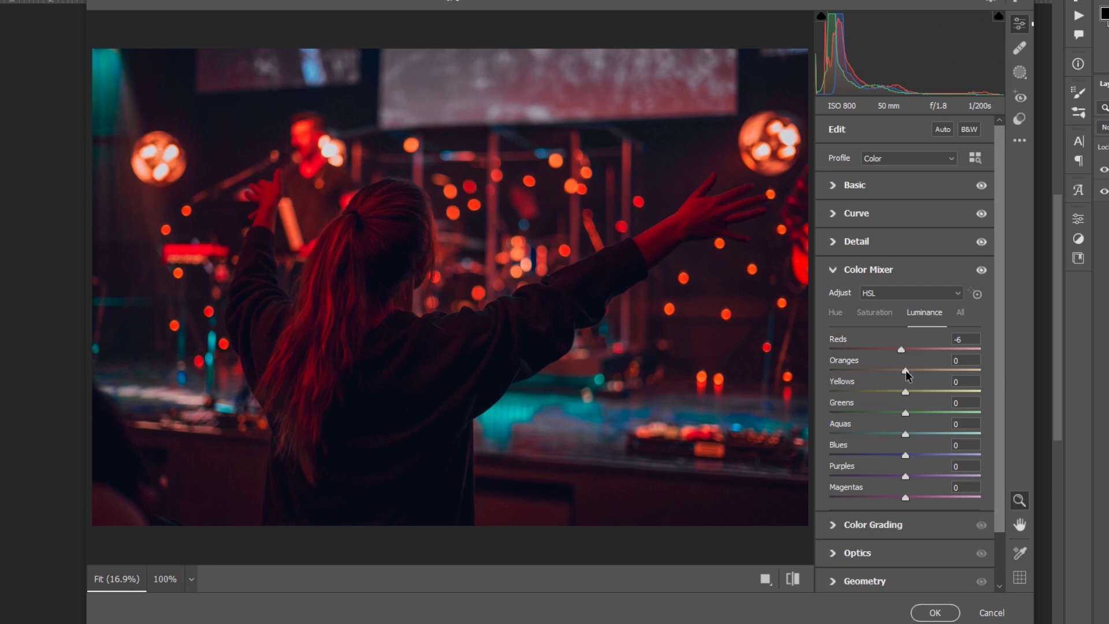
{"action": "left_click_drag", "start_coordinate": [906, 375], "coordinate": [921, 376]}
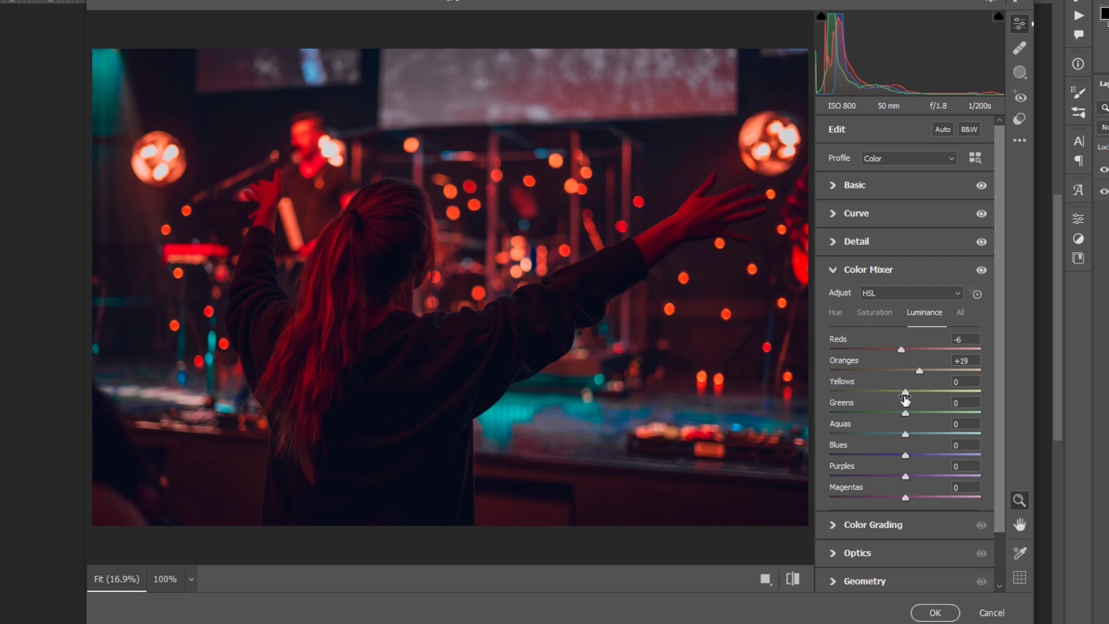
{"action": "left_click_drag", "start_coordinate": [905, 392], "coordinate": [925, 420]}
{"action": "left_click_drag", "start_coordinate": [905, 438], "coordinate": [880, 439]}
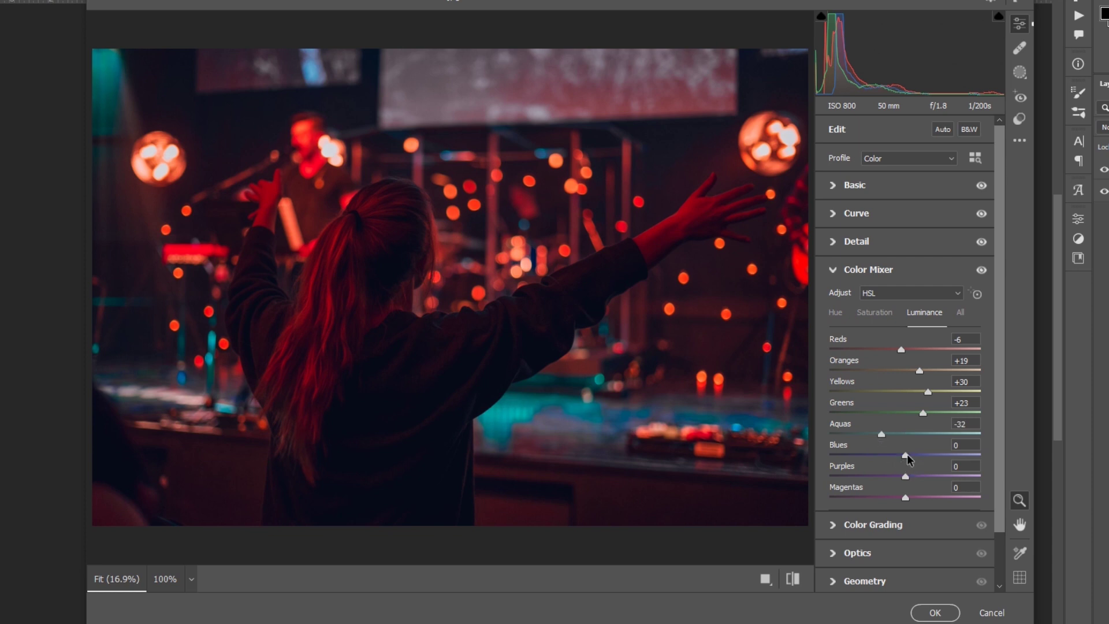
{"action": "left_click_drag", "start_coordinate": [906, 457], "coordinate": [887, 459]}
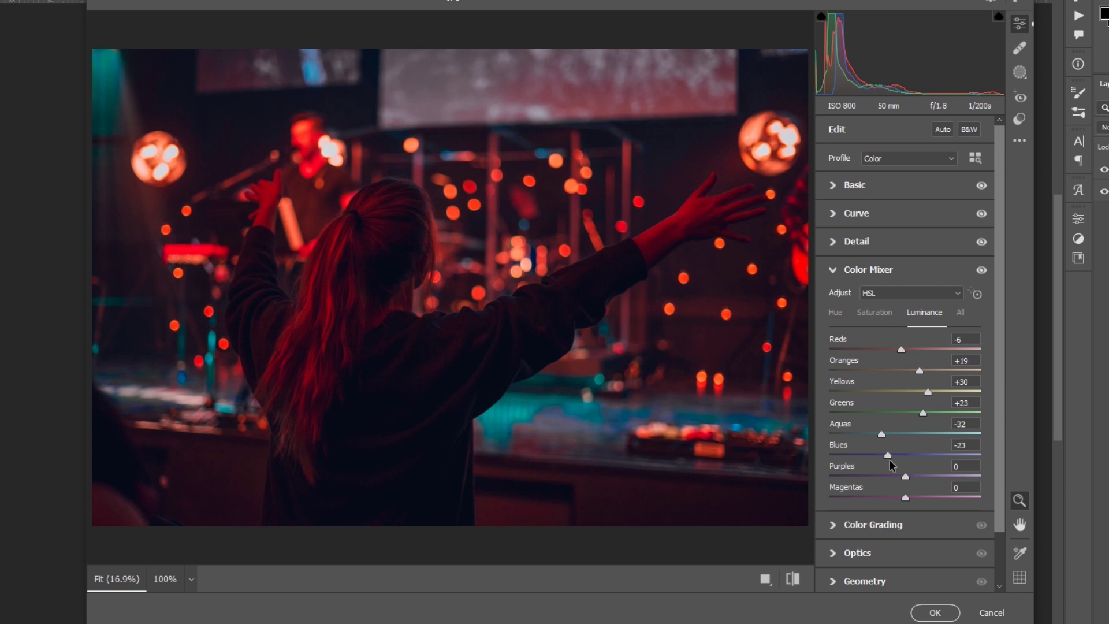
{"action": "left_click_drag", "start_coordinate": [889, 465], "coordinate": [890, 489]}
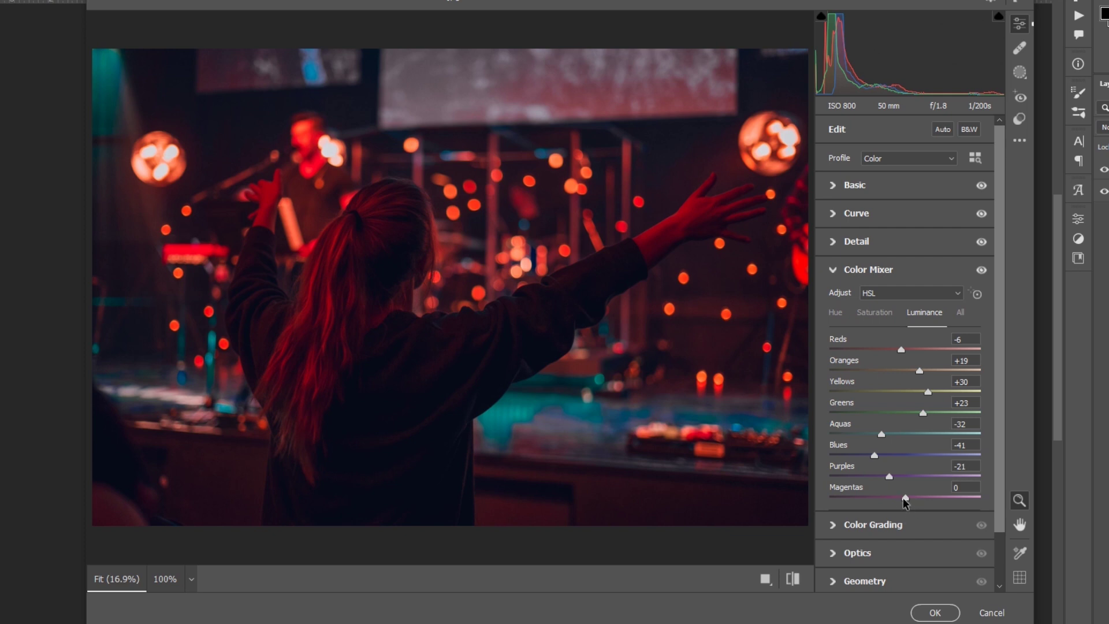
{"action": "left_click_drag", "start_coordinate": [904, 502], "coordinate": [877, 512]}
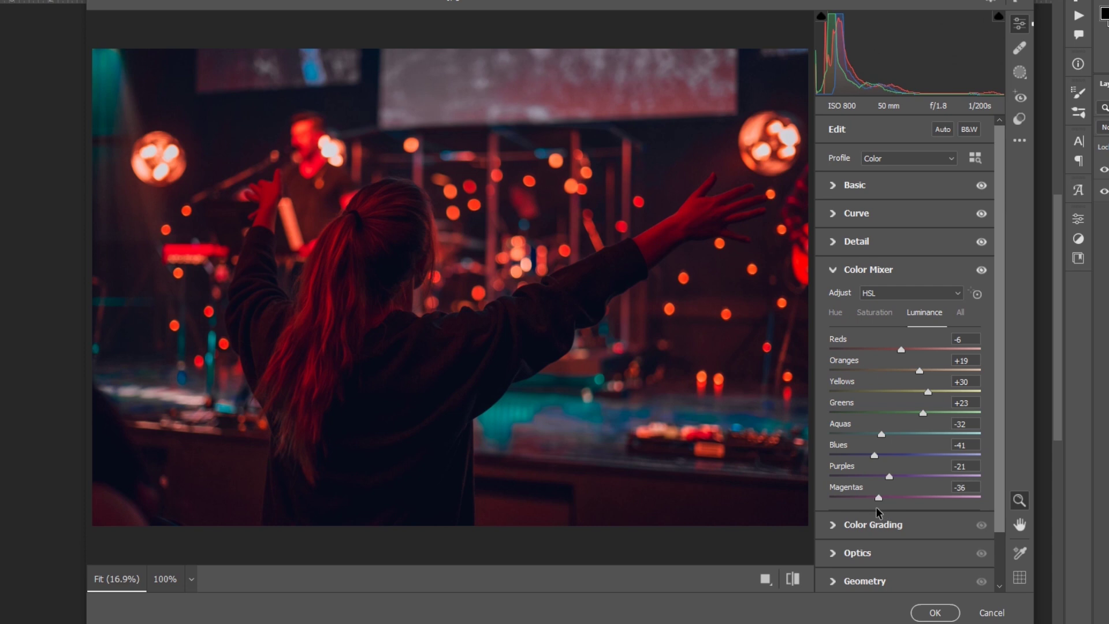
{"action": "left_click", "coordinate": [832, 271]}
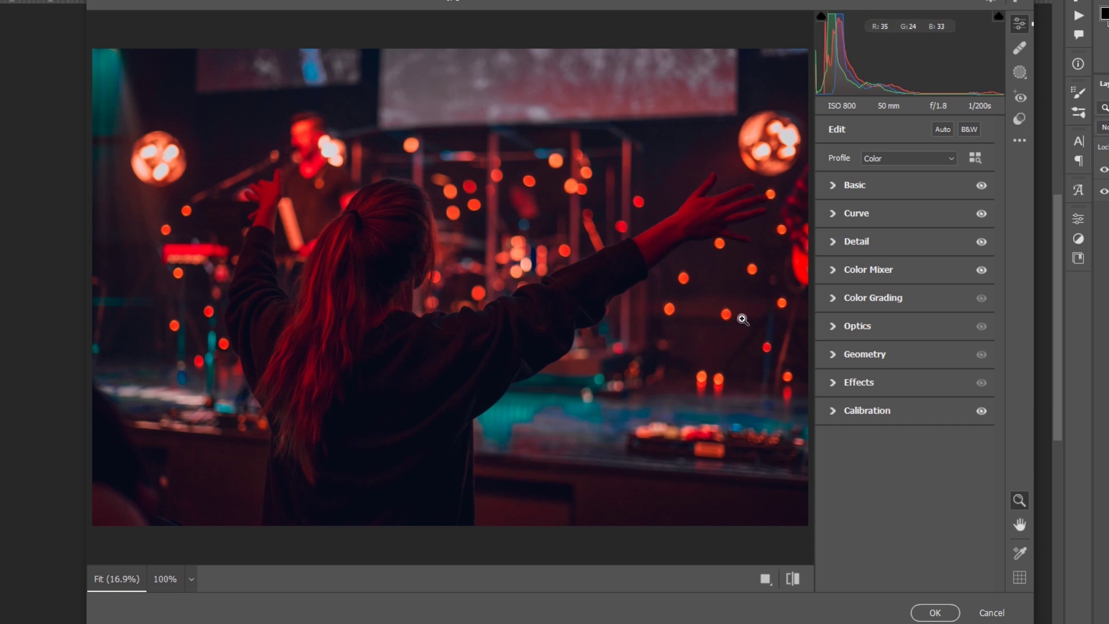
Reset the Blue Primary Hue and Saturation calibration to 0 and strongly raise the Blue Primary Saturation again
{"action": "left_click", "coordinate": [835, 412]}
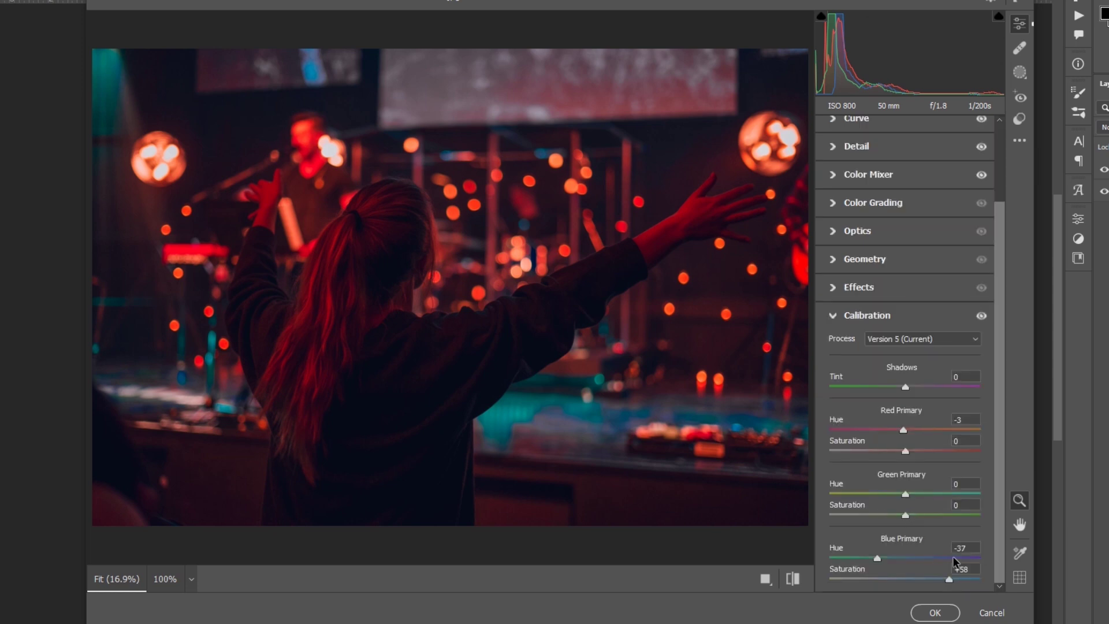
{"action": "left_click", "coordinate": [970, 547]}
{"action": "type", "text": "0"}
{"action": "key", "text": "Tab"}
{"action": "type", "text": "0"}
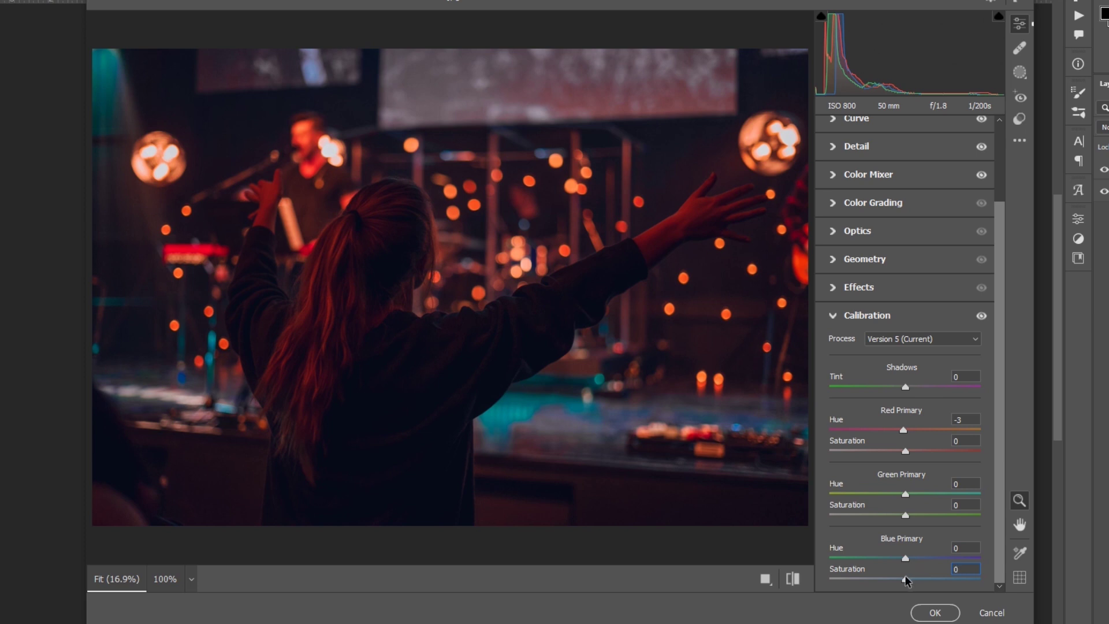
{"action": "left_click_drag", "start_coordinate": [905, 580], "coordinate": [942, 583]}
{"action": "left_click", "coordinate": [837, 315]}
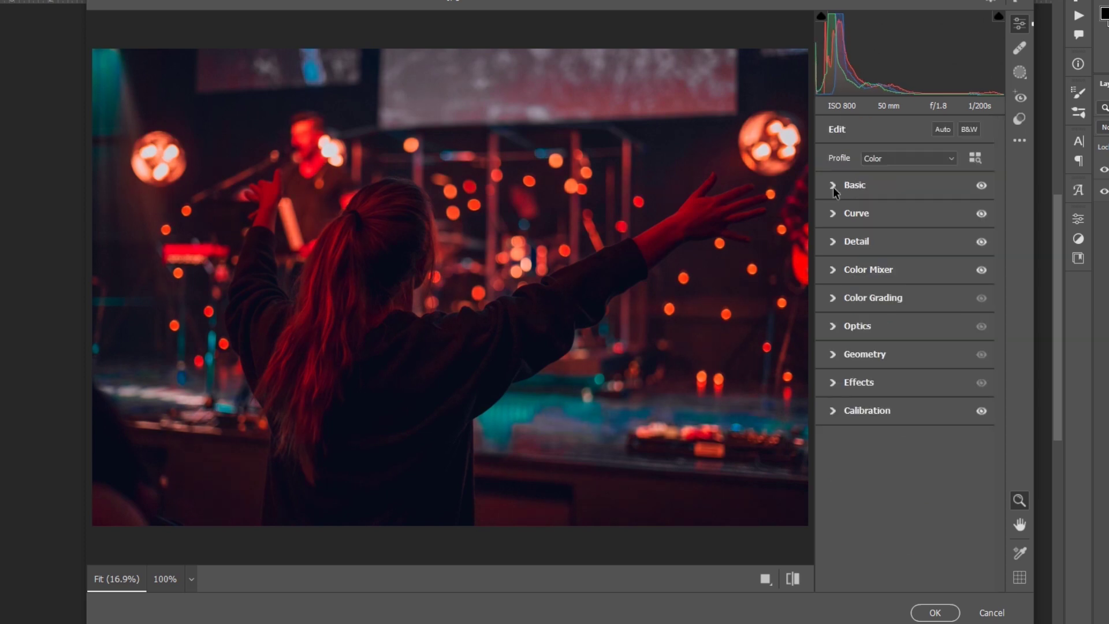
Refine the basic tone with Exposure +0.80, Contrast +32, Highlights -31 and Clarity +20
{"action": "left_click", "coordinate": [833, 186]}
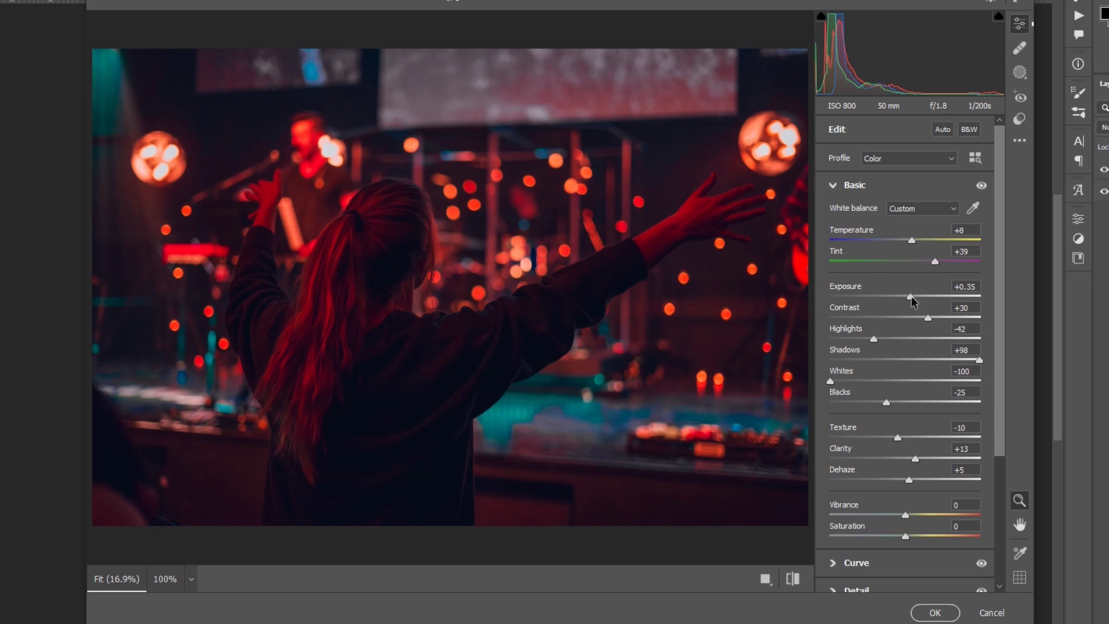
{"action": "left_click_drag", "start_coordinate": [911, 298], "coordinate": [918, 296]}
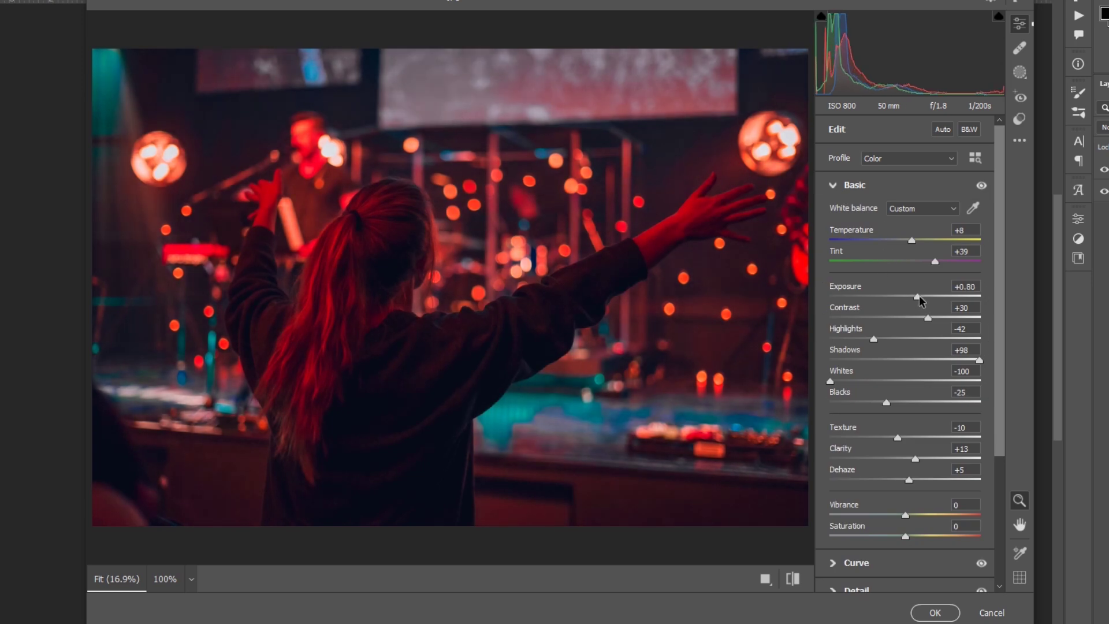
{"action": "left_click_drag", "start_coordinate": [927, 318], "coordinate": [929, 318]}
{"action": "left_click_drag", "start_coordinate": [873, 339], "coordinate": [882, 340]}
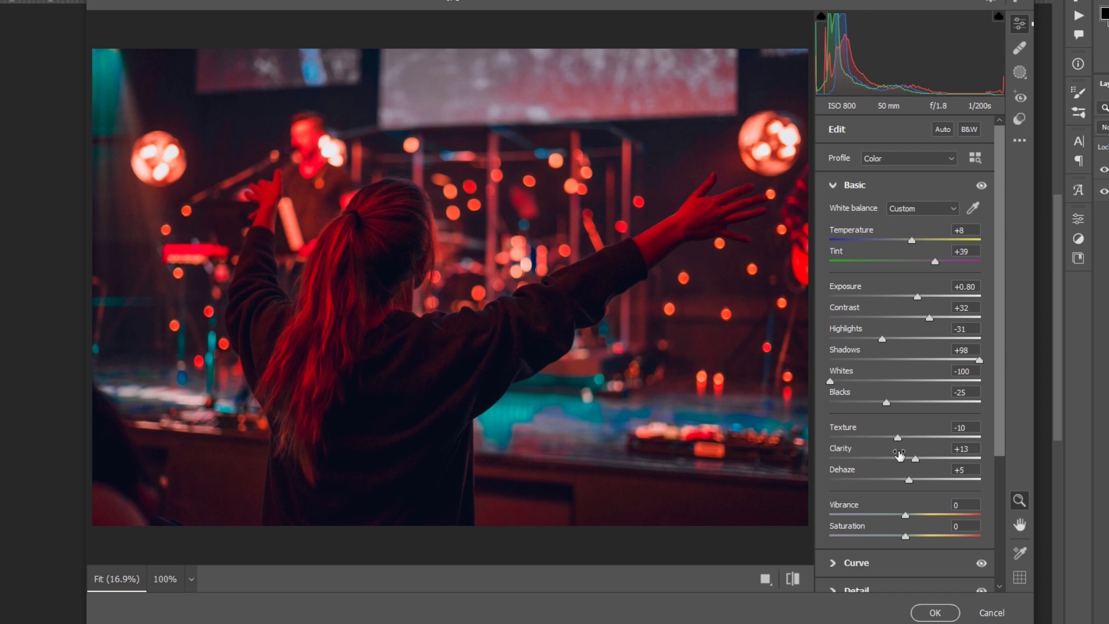
{"action": "left_click_drag", "start_coordinate": [915, 459], "coordinate": [920, 460]}
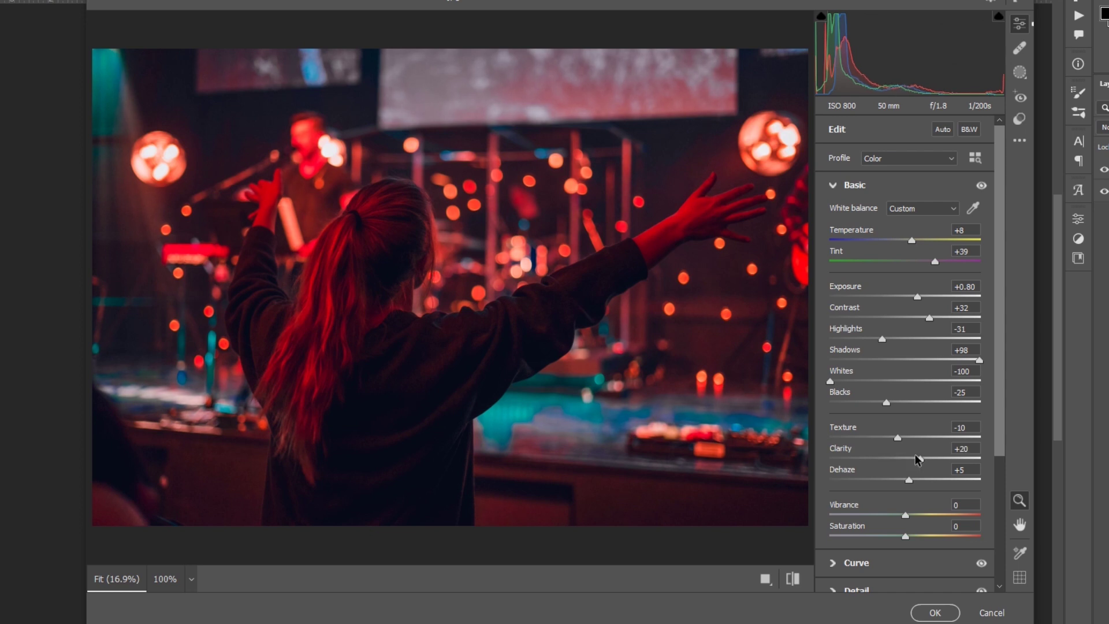
{"action": "left_click", "coordinate": [833, 186]}
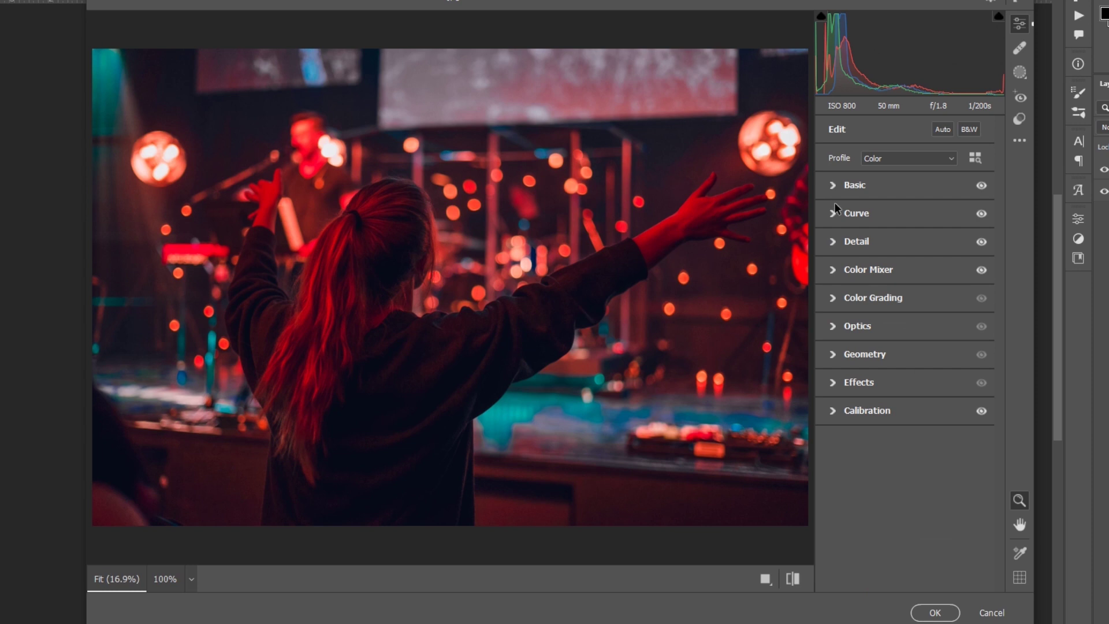
Add a Vignetting effect of -10 and apply the Camera Raw adjustments to Layer 1
{"action": "left_click", "coordinate": [833, 383]}
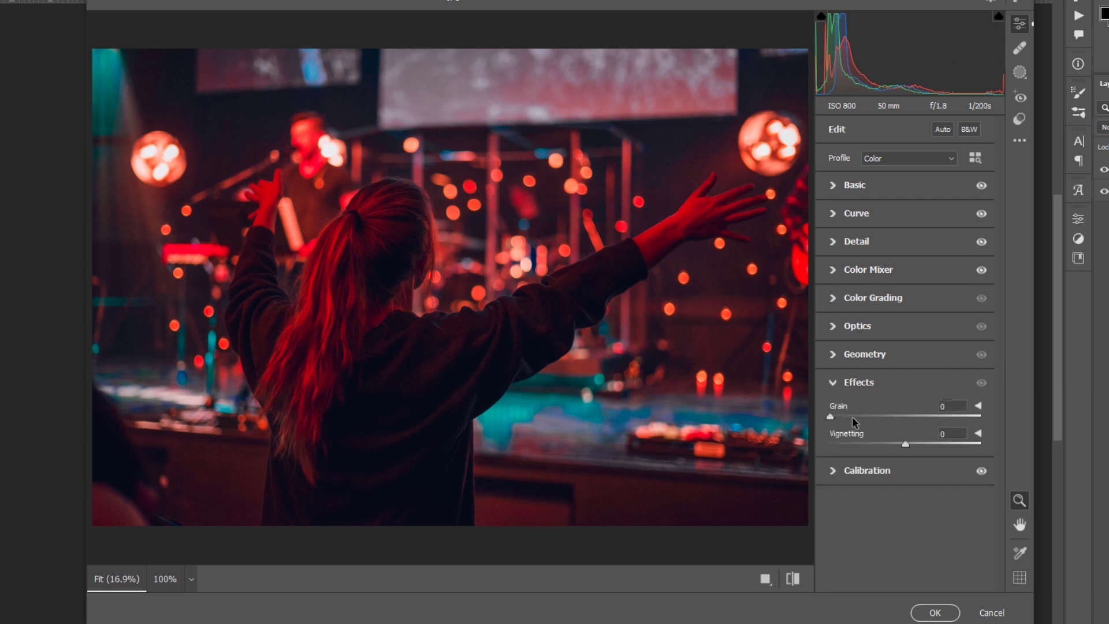
{"action": "left_click_drag", "start_coordinate": [905, 449], "coordinate": [898, 451]}
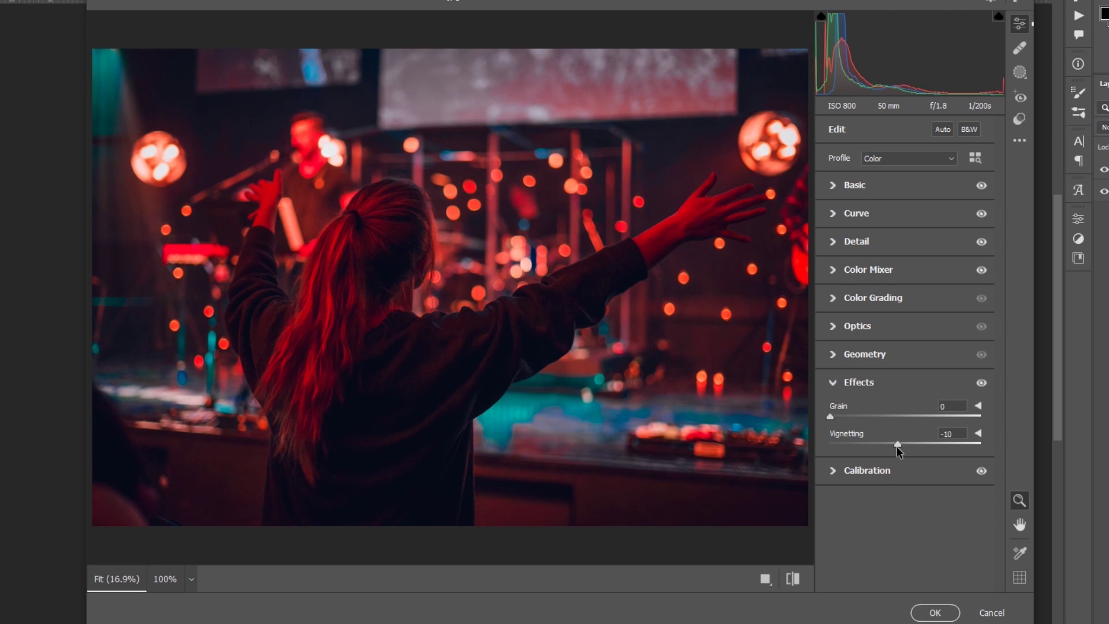
{"action": "left_click", "coordinate": [833, 382]}
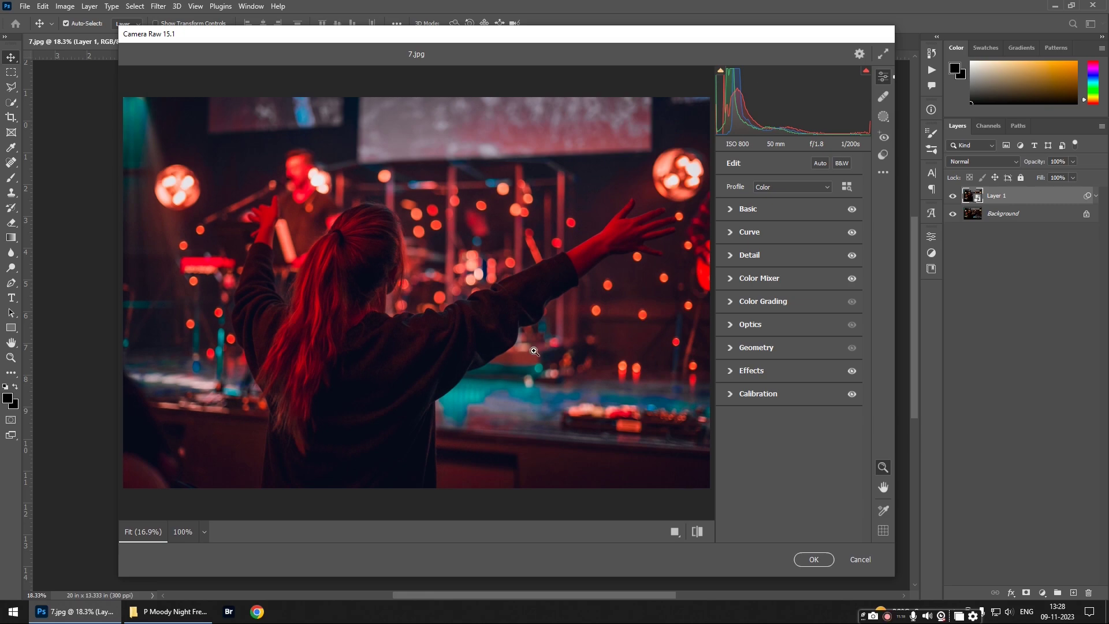
{"action": "left_click", "coordinate": [813, 559]}
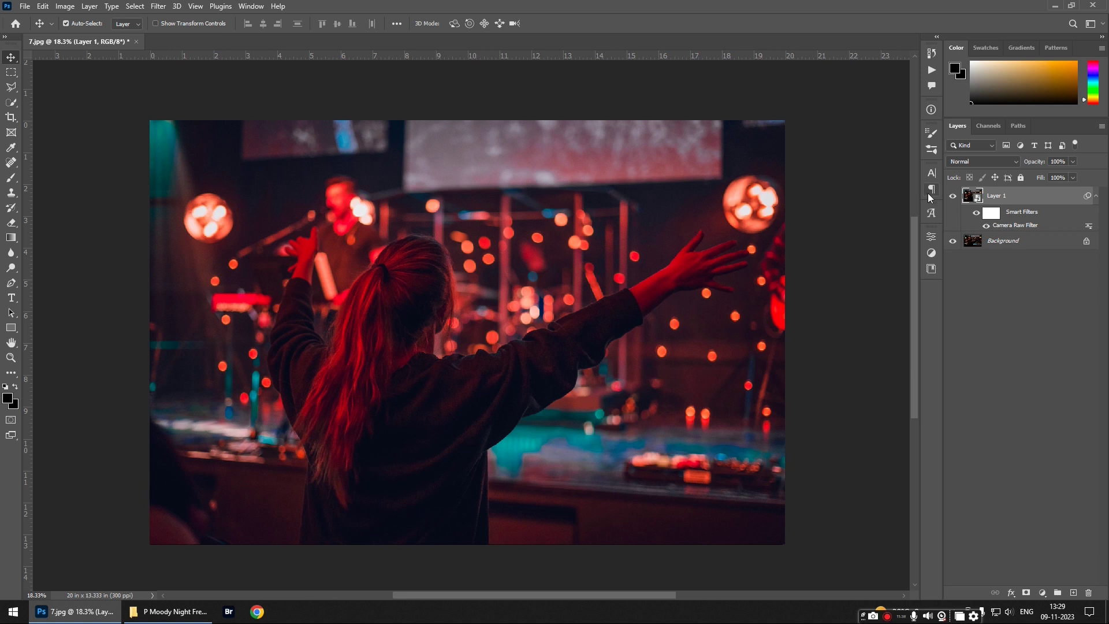
Compare the photo before and after grading by hiding and reshowing Layer 1, and inspect the graded image up close
{"action": "left_click", "coordinate": [953, 197]}
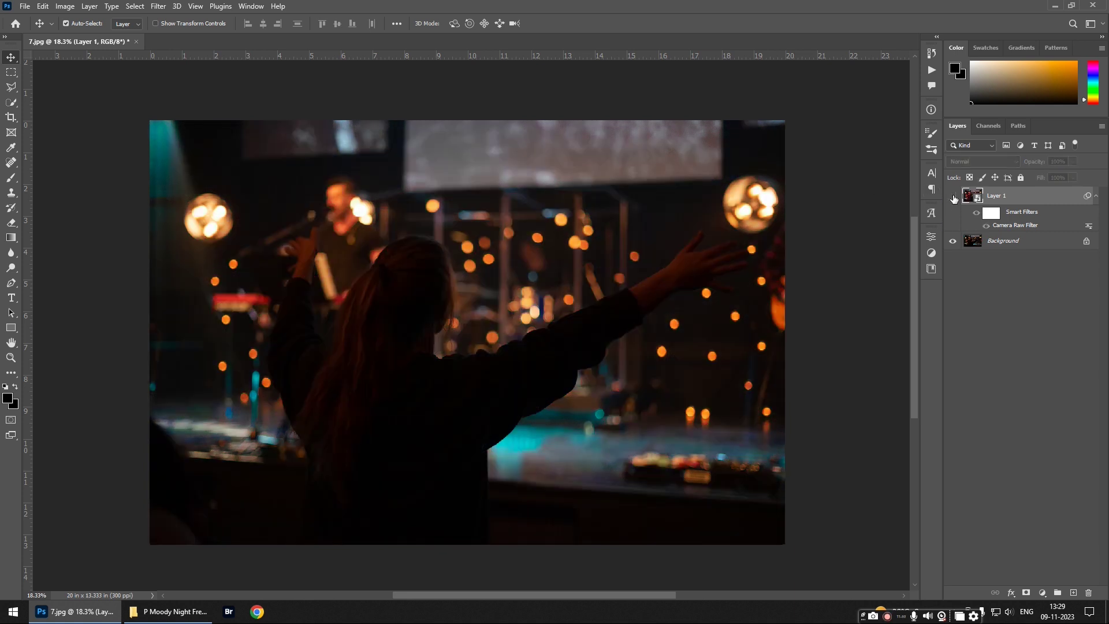
{"action": "left_click", "coordinate": [953, 197]}
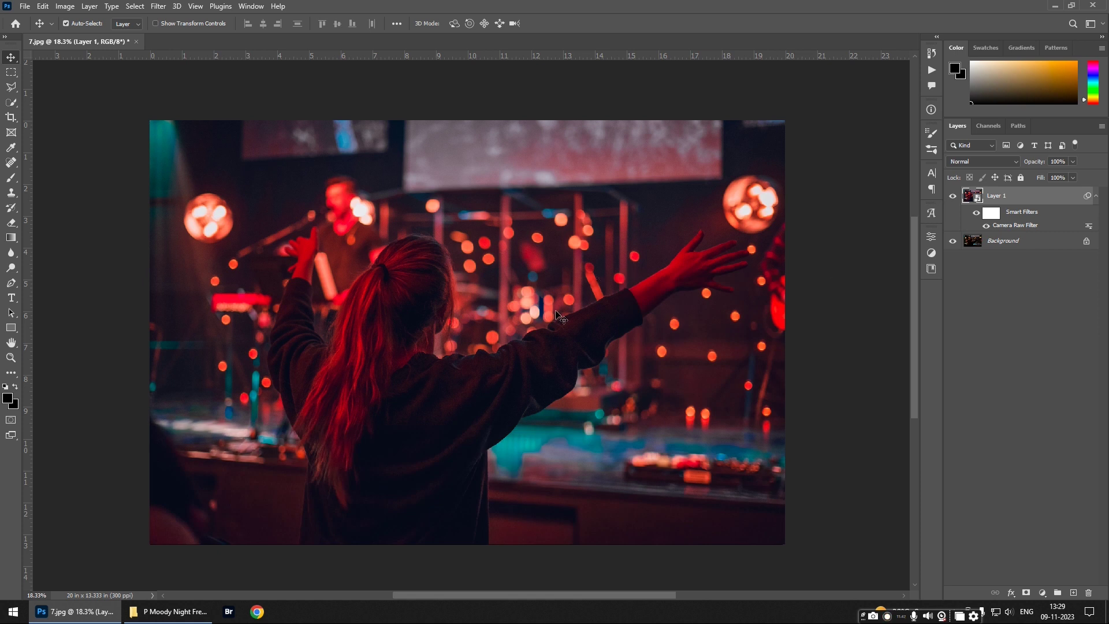
{"action": "scroll", "coordinate": [549, 314], "scroll_direction": "up", "scroll_amount": 2}
{"action": "left_click_drag", "start_coordinate": [476, 340], "coordinate": [519, 307]}
{"action": "scroll", "coordinate": [520, 309], "scroll_direction": "down", "scroll_amount": 1}
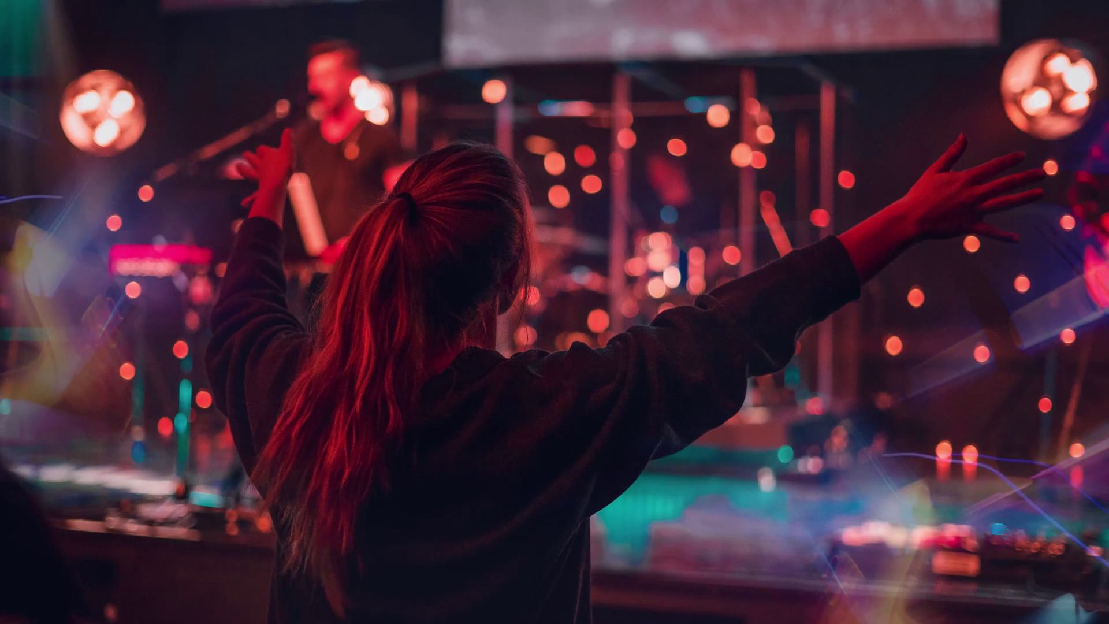